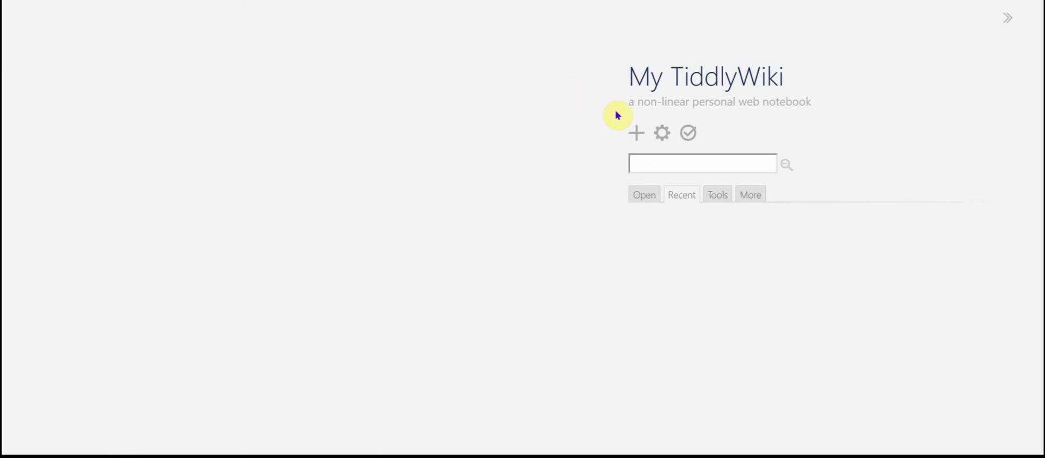
# Step: Create a new tiddler whose body has 'Apples' and 'Peaches' on separate lines
pyautogui.click(636, 134)
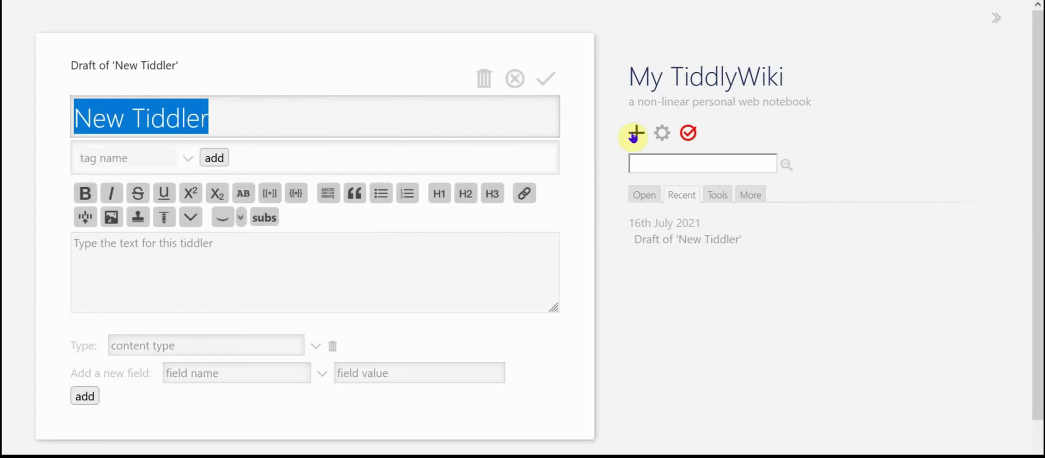
pyautogui.click(501, 256)
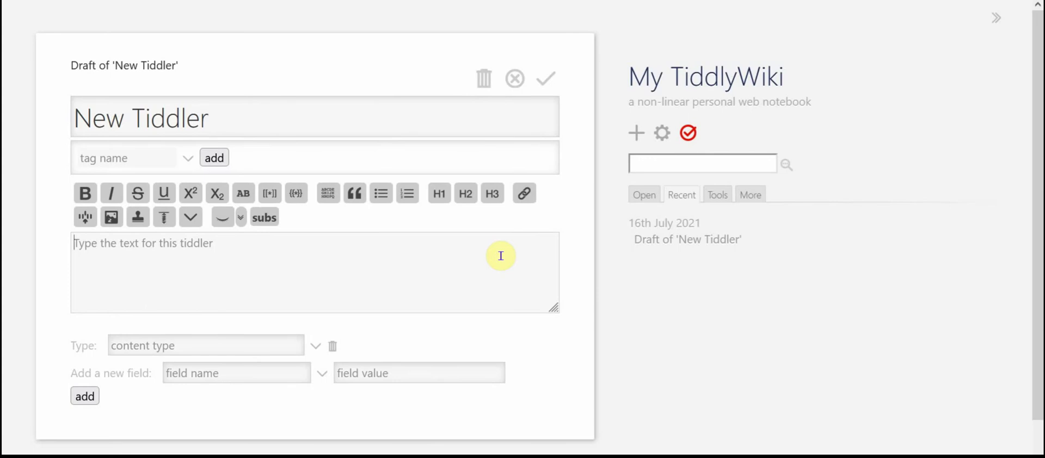
pyautogui.write('Apple')
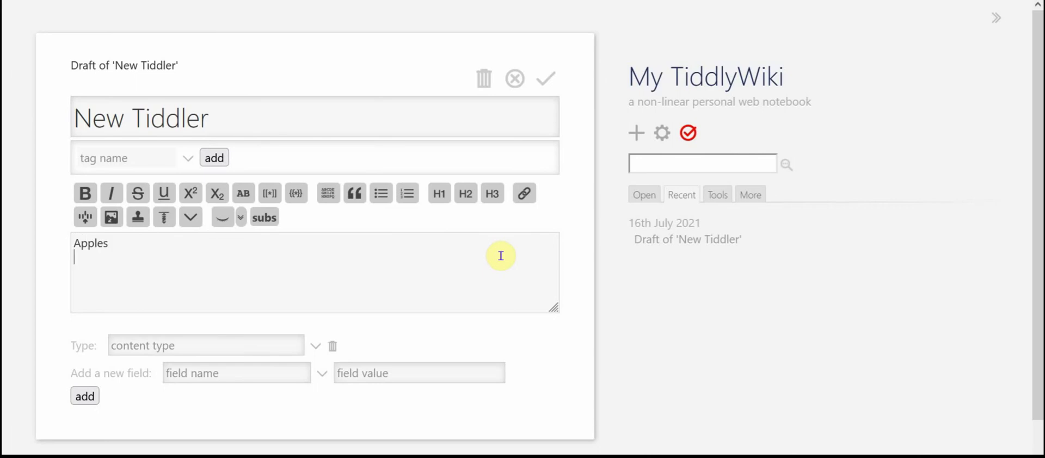
pyautogui.write('s')
pyautogui.press('Return')
pyautogui.write('Peaches')
# Step: Wrap the Apples and Peaches lines each in a subsume macro
pyautogui.click(141, 243)
pyautogui.moveTo(120, 243); pyautogui.dragTo(61, 243)
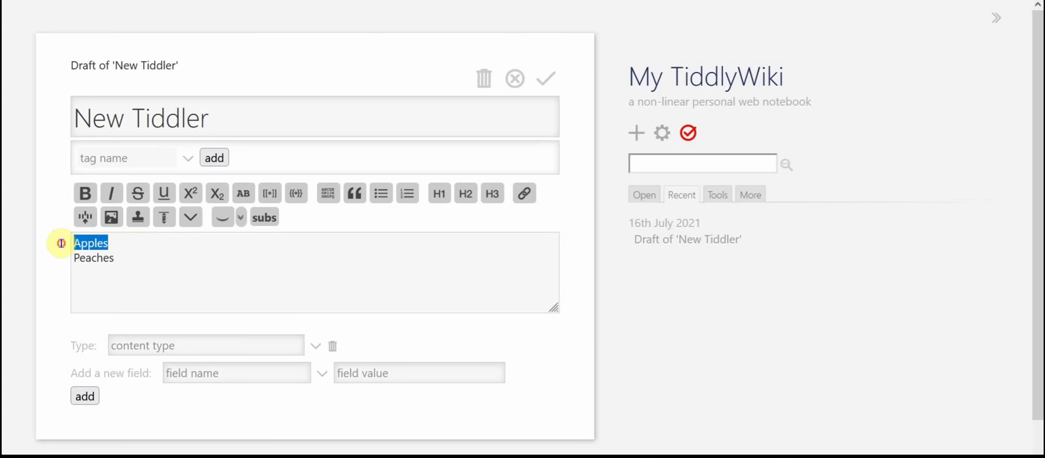
pyautogui.click(269, 219)
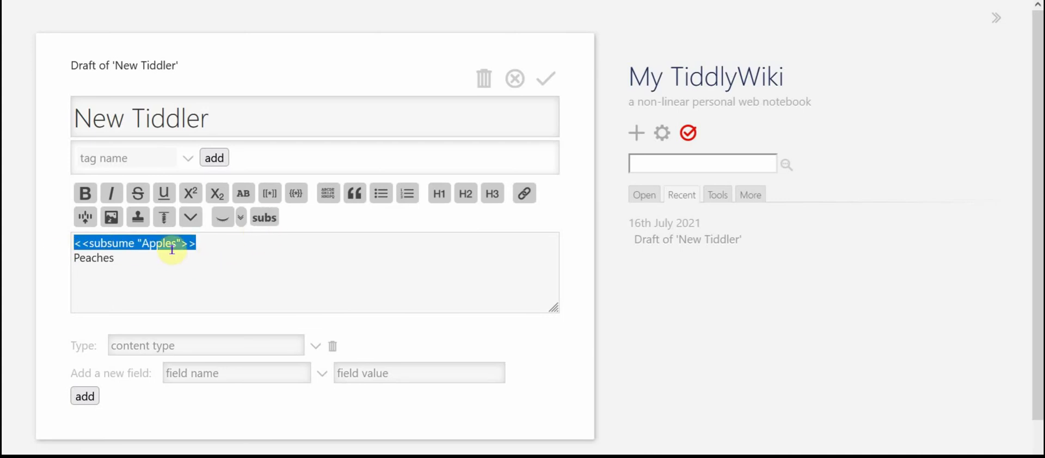
pyautogui.moveTo(127, 258); pyautogui.dragTo(48, 250)
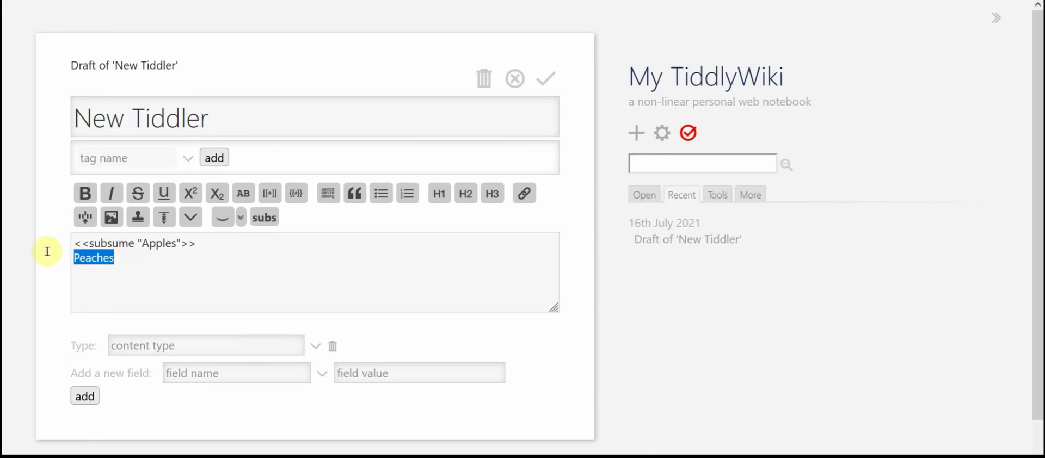
pyautogui.click(256, 220)
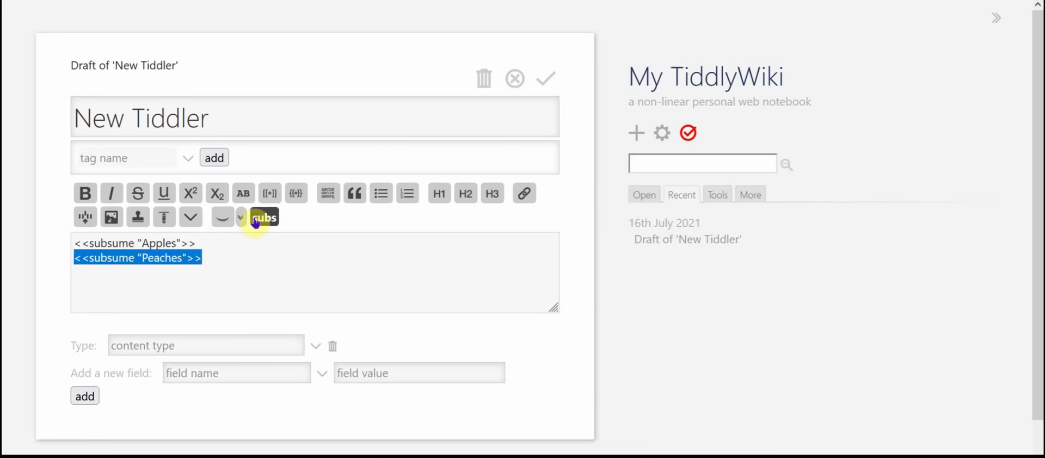
# Step: Add a third subsume macro line for Pears and save New Tiddler
pyautogui.click(211, 263)
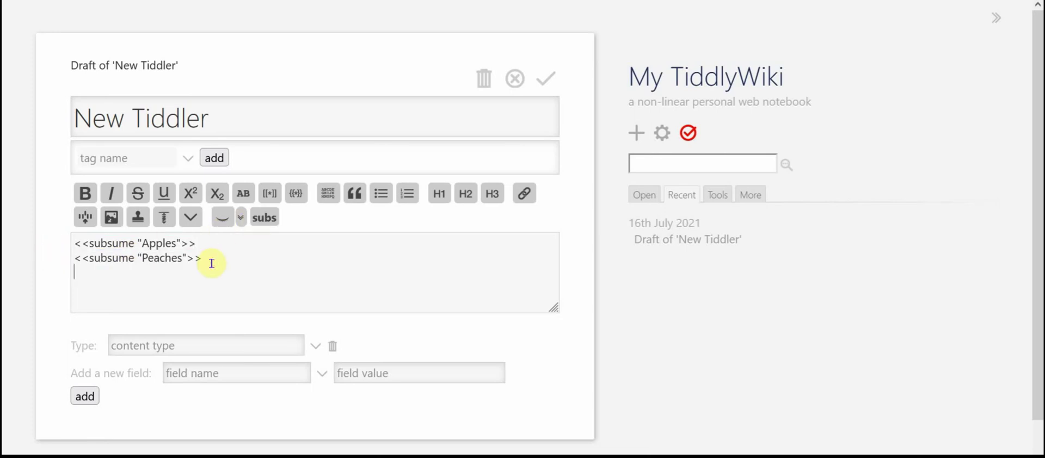
pyautogui.press('Return')
pyautogui.click(270, 220)
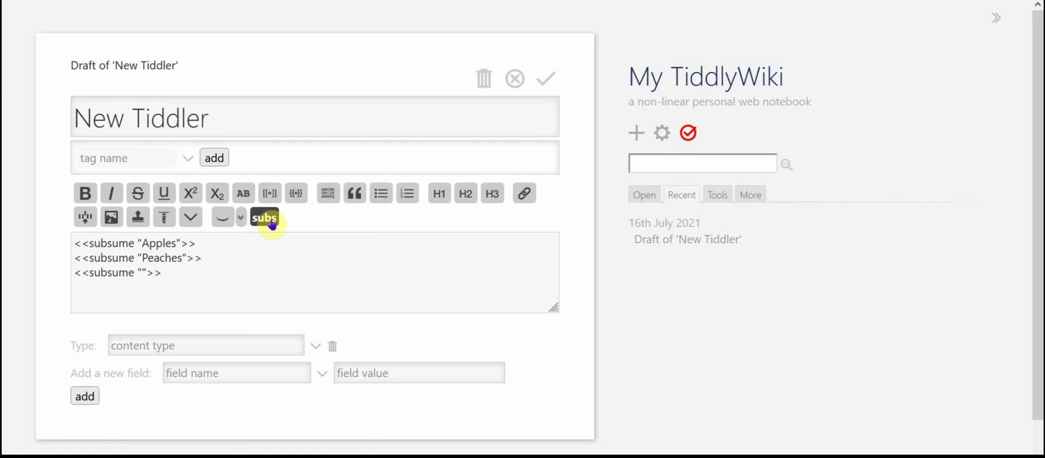
pyautogui.write('Pears')
pyautogui.click(546, 80)
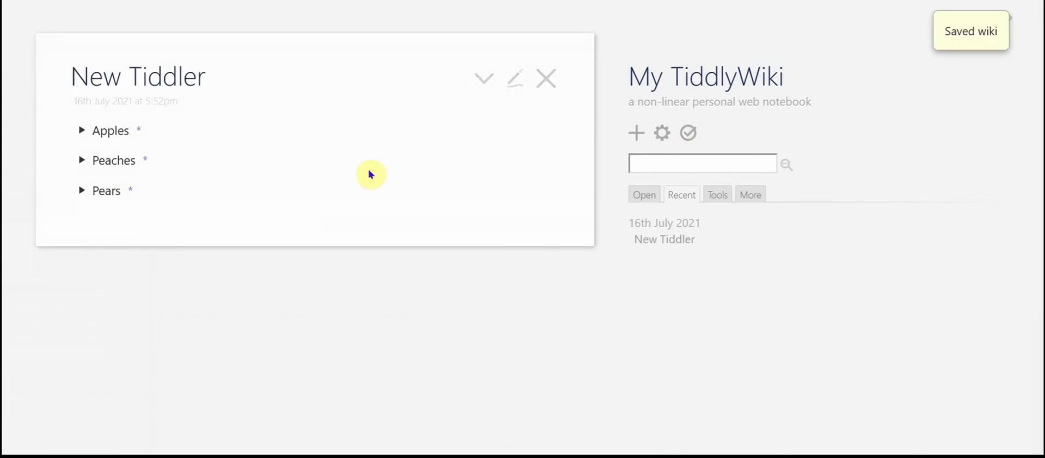
# Step: Open and close the missing Peaches tiddler, then open the missing Apples tiddler
pyautogui.click(142, 159)
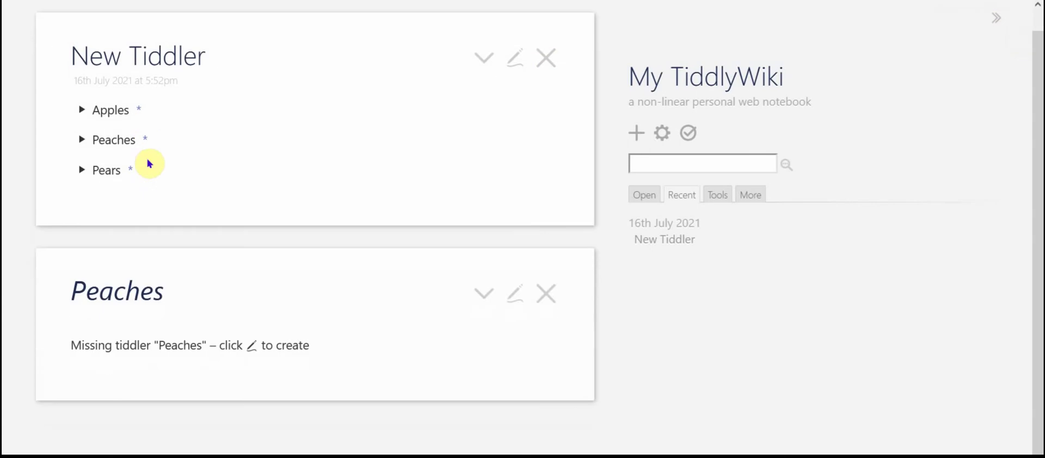
pyautogui.click(547, 295)
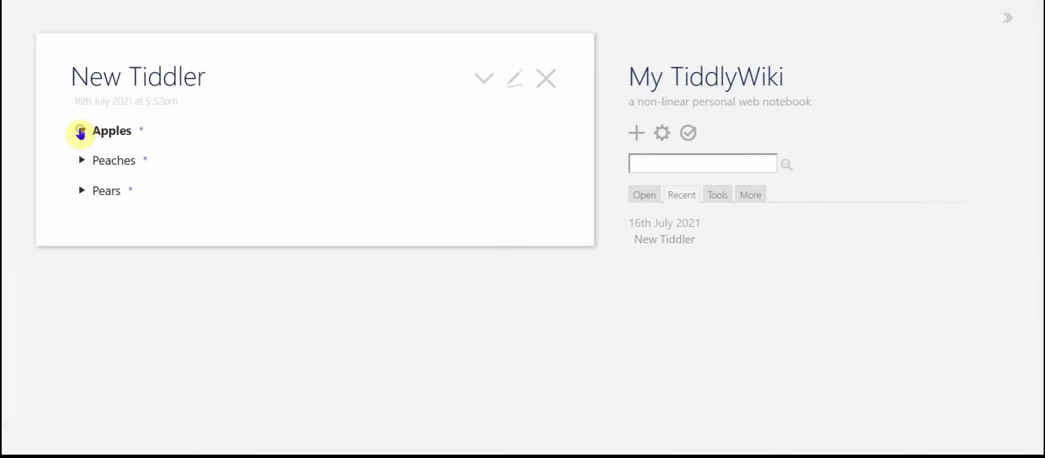
pyautogui.click(139, 130)
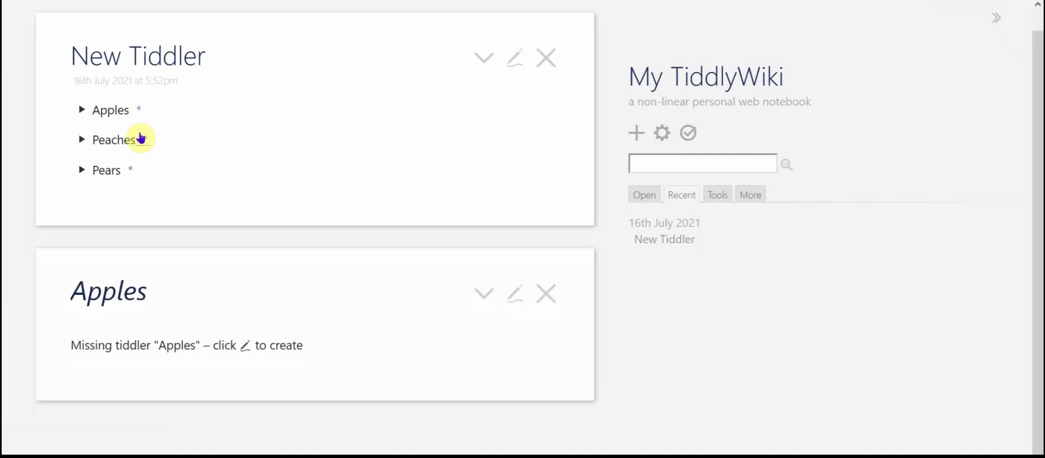
pyautogui.click(547, 293)
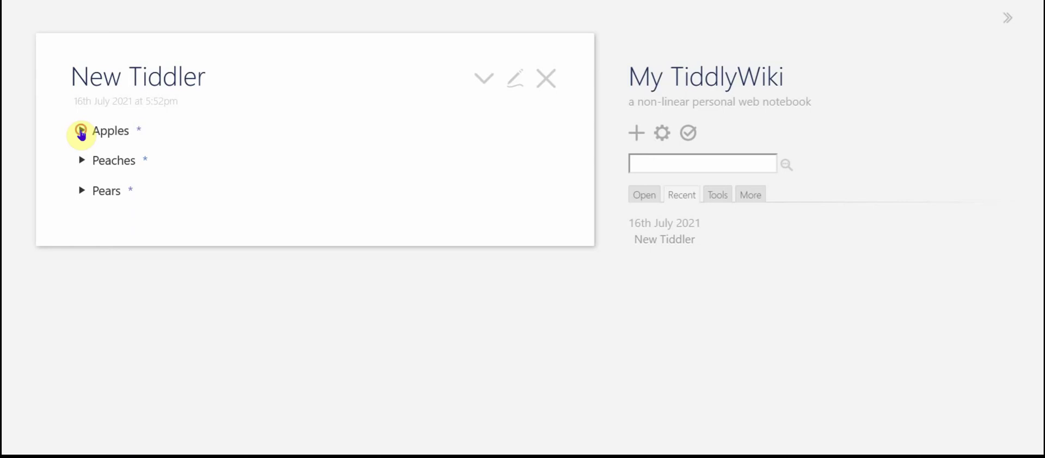
pyautogui.click(138, 130)
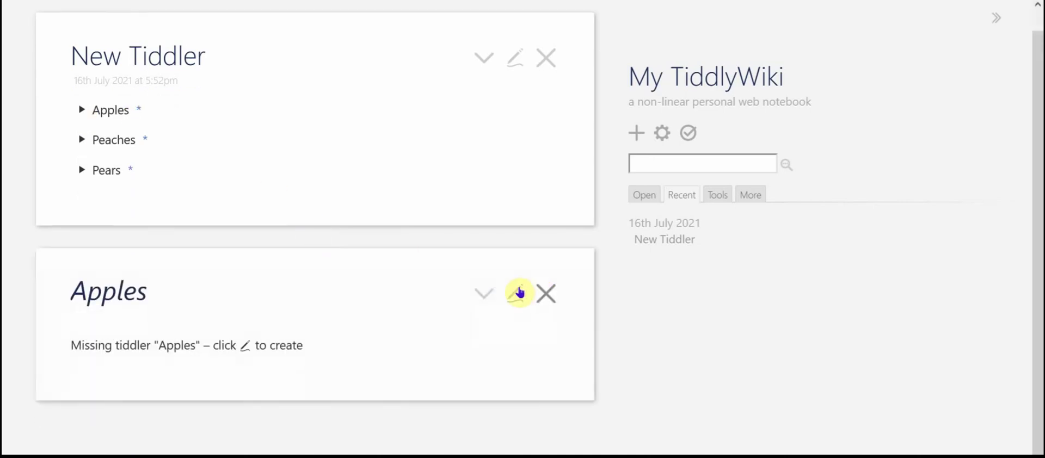
# Step: Create the Apples tiddler with the text 'Apples are yummy' and save it
pyautogui.click(528, 291)
pyautogui.click(290, 242)
pyautogui.write('Apples are')
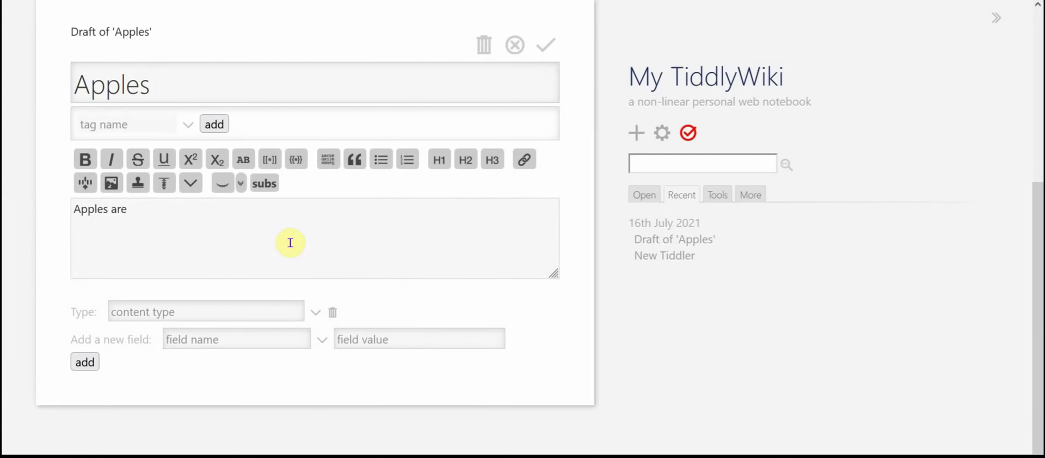
pyautogui.write(' yummy!')
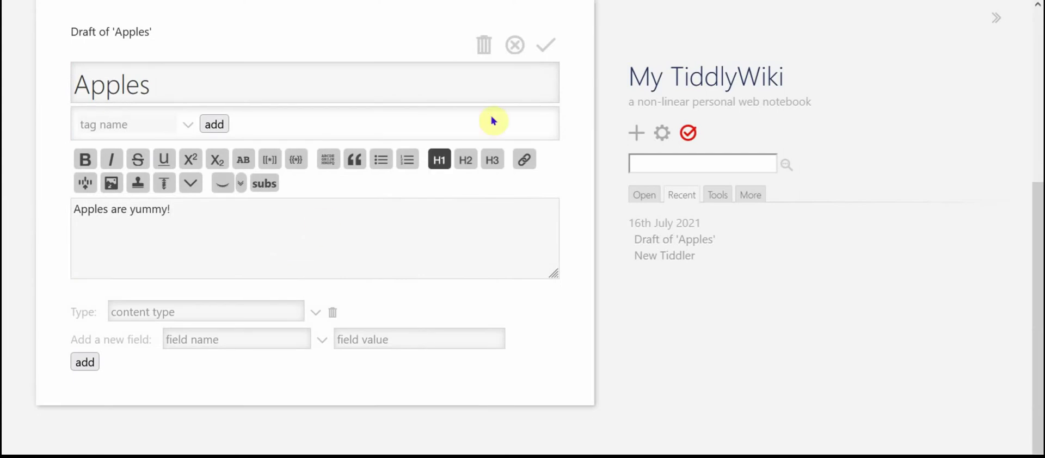
pyautogui.click(545, 43)
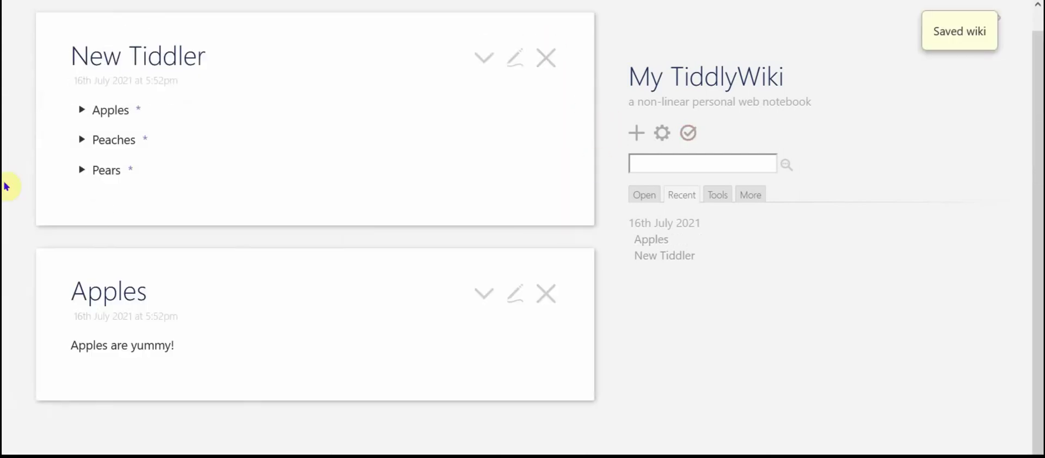
# Step: Toggle the Apples slider in New Tiddler, then open and close New Tiddler's editor
pyautogui.click(82, 110)
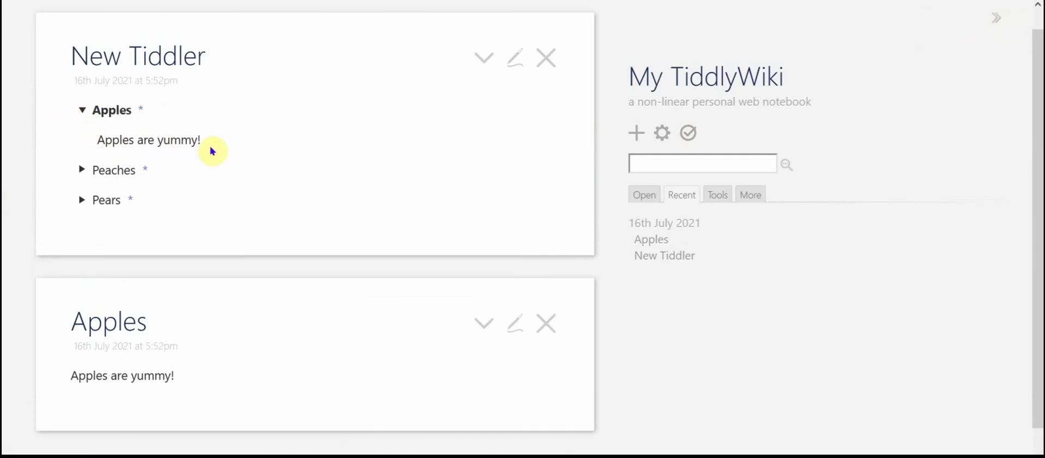
pyautogui.click(82, 111)
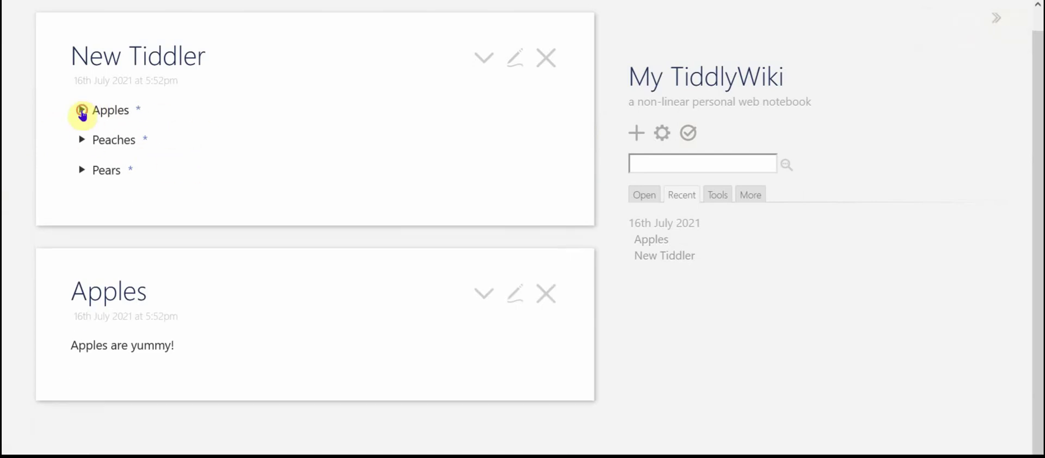
pyautogui.click(82, 111)
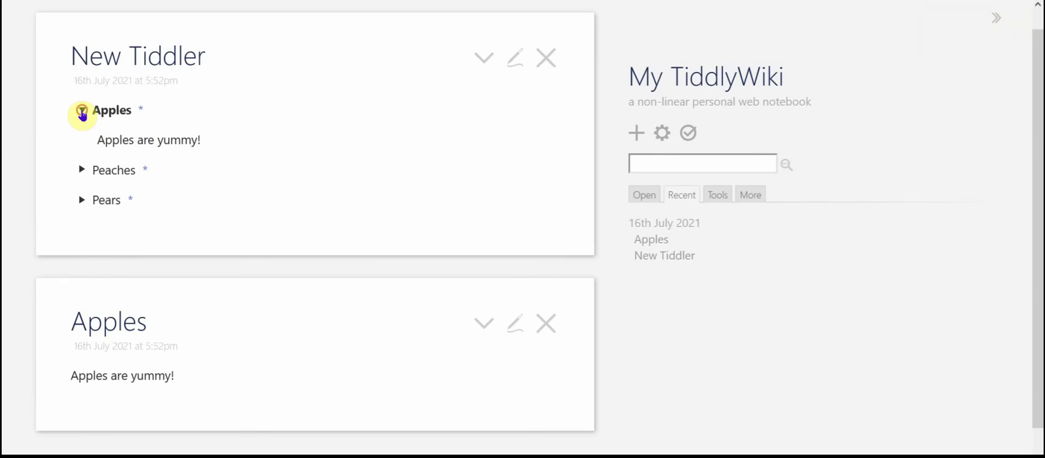
pyautogui.click(82, 111)
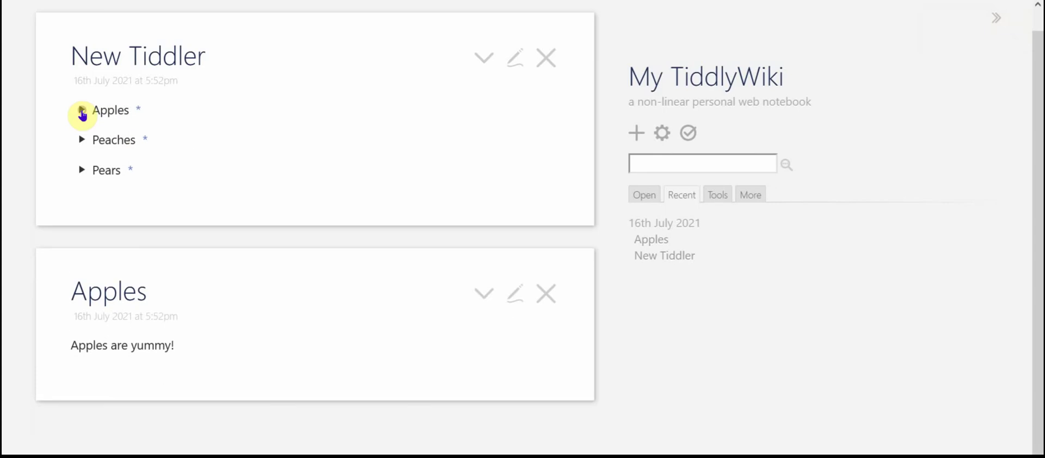
pyautogui.click(516, 59)
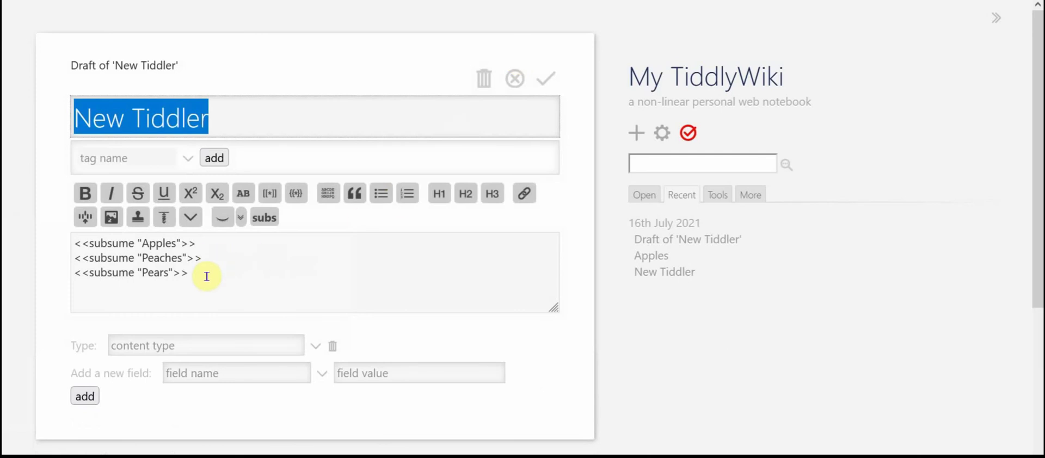
pyautogui.click(545, 81)
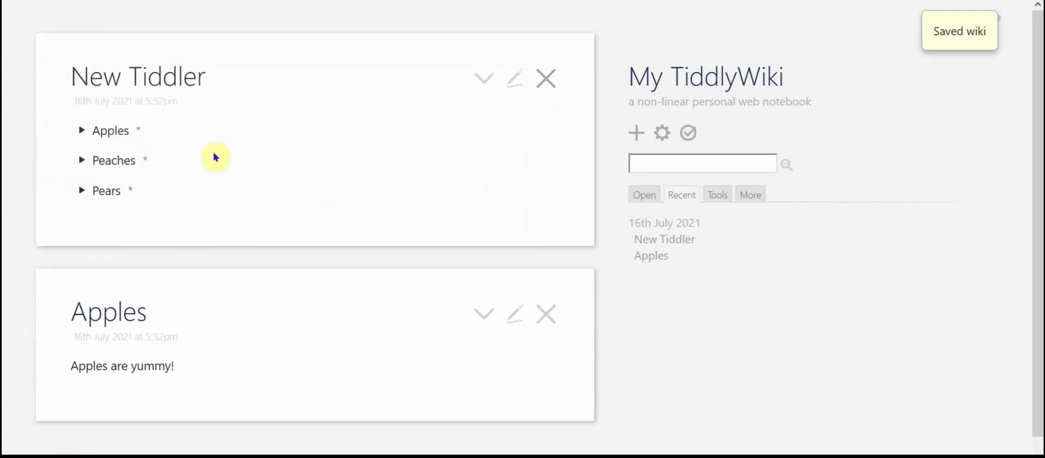
pyautogui.click(138, 133)
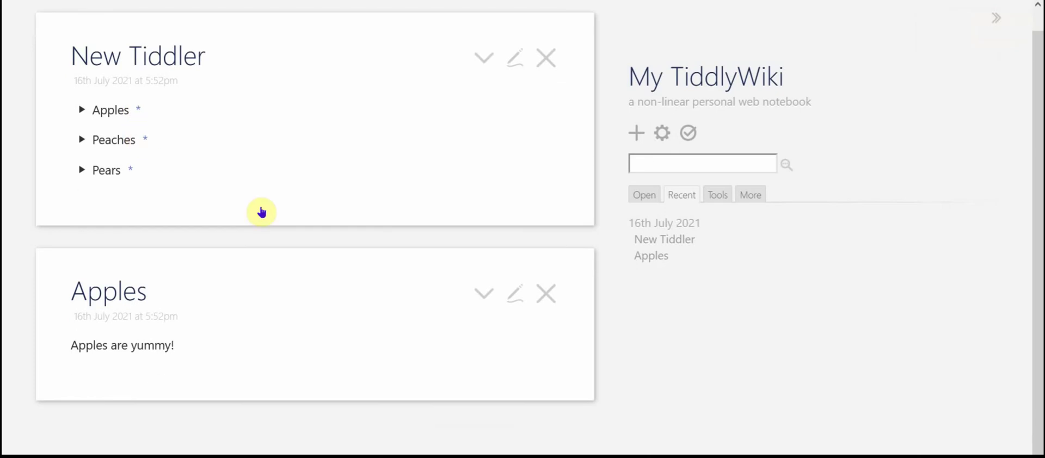
# Step: Replace the Apples text with a subsume macro for 'Yellow apples' and save
pyautogui.click(520, 302)
pyautogui.click(218, 218)
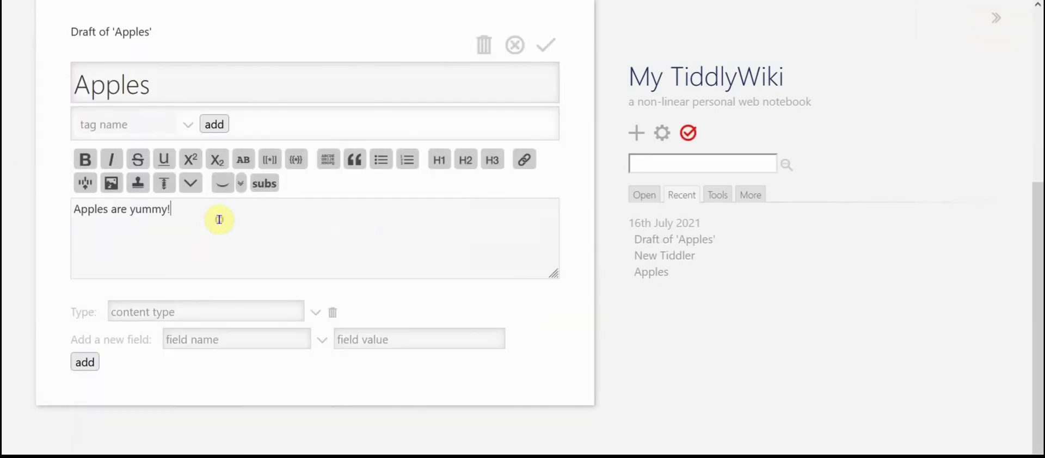
pyautogui.moveTo(217, 219); pyautogui.dragTo(22, 205)
pyautogui.press('BackSpace')
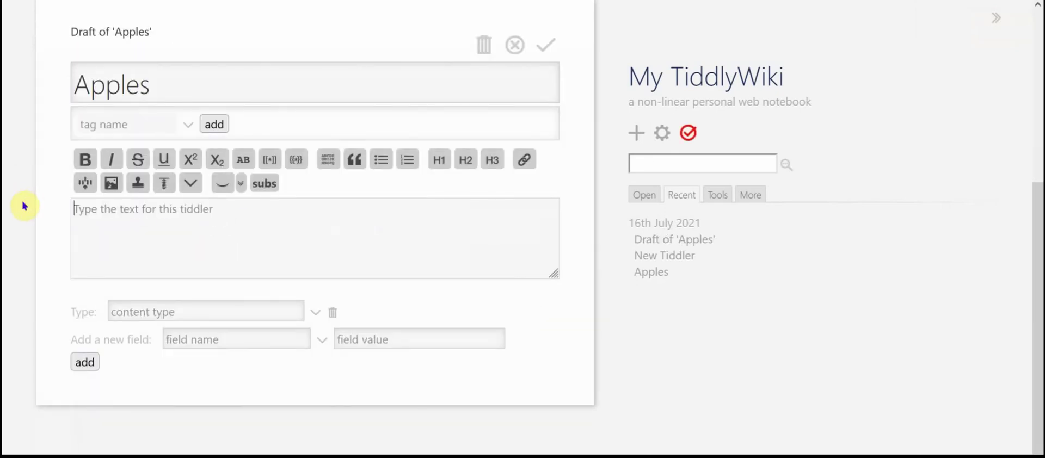
pyautogui.write('Yel')
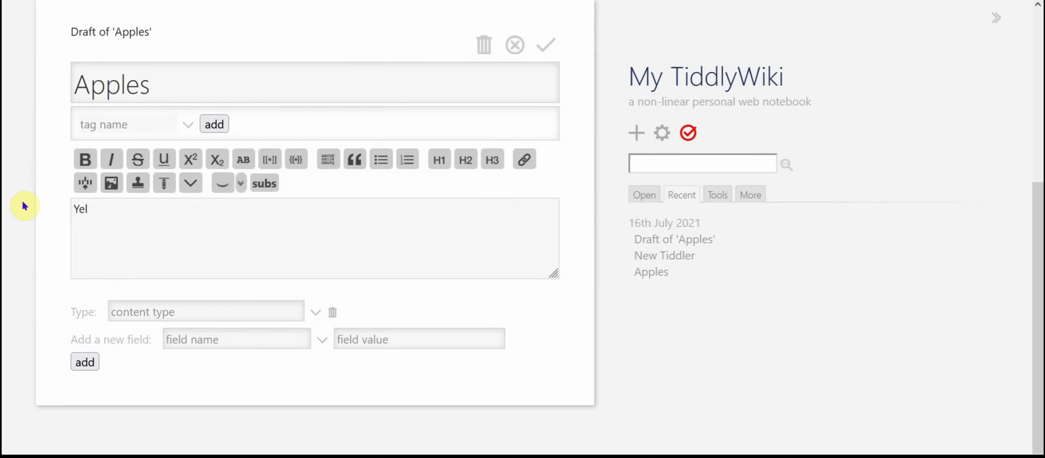
pyautogui.write('low apples')
pyautogui.tripleClick(159, 208)
pyautogui.click(264, 183)
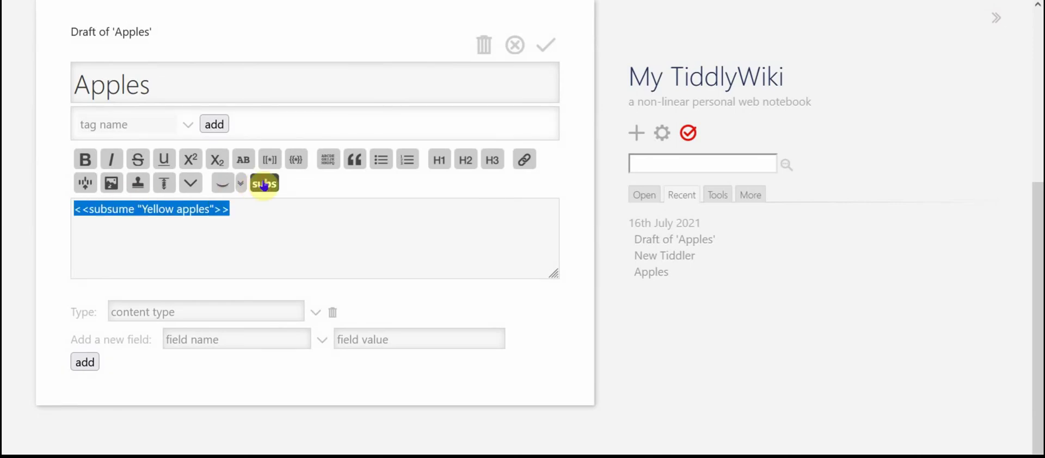
pyautogui.click(545, 44)
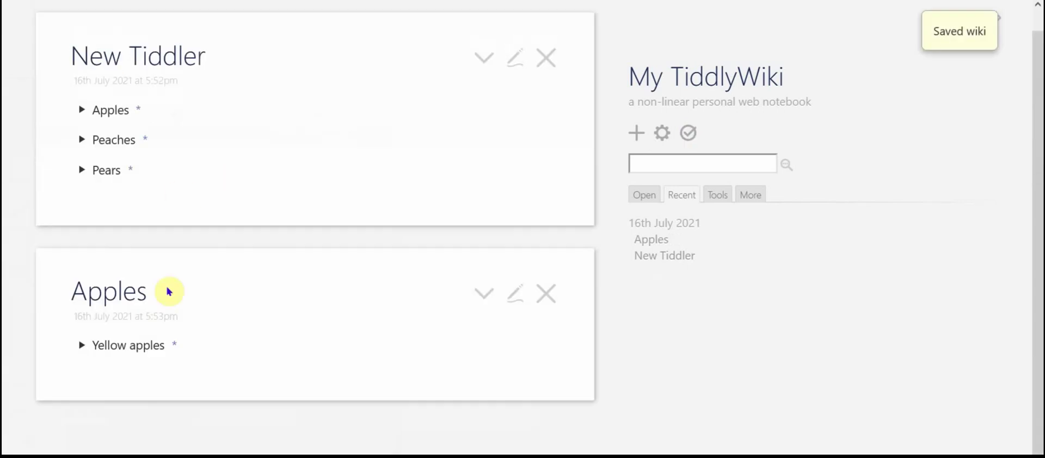
# Step: Create the Yellow apples tiddler containing a subsume macro for 'Granny apples'
pyautogui.click(175, 345)
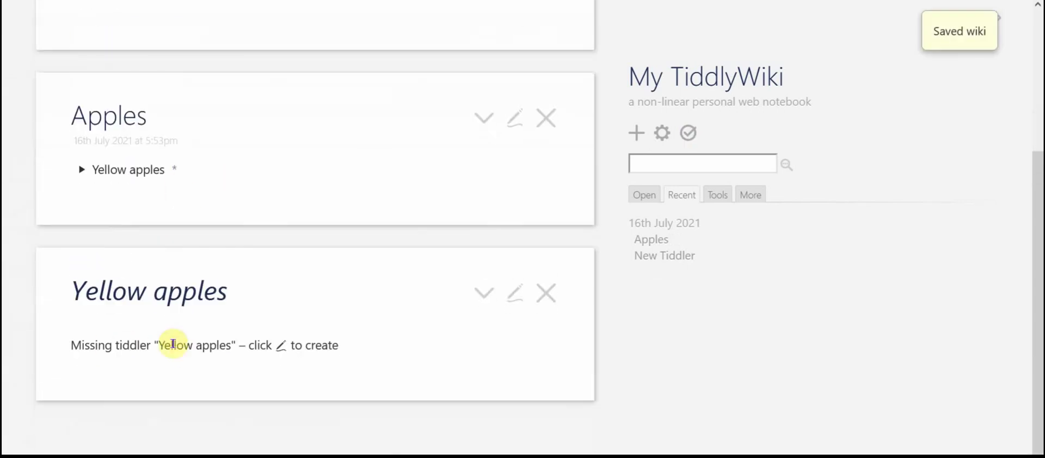
pyautogui.click(514, 293)
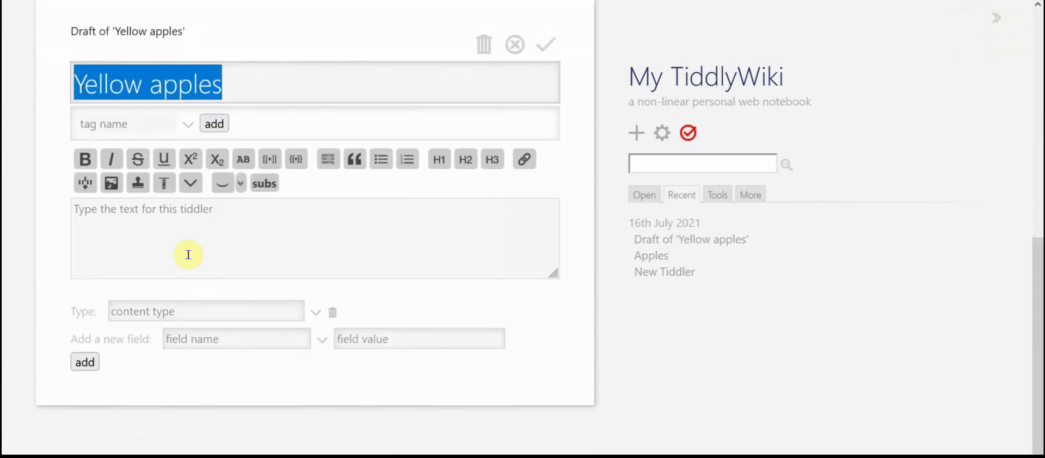
pyautogui.click(182, 239)
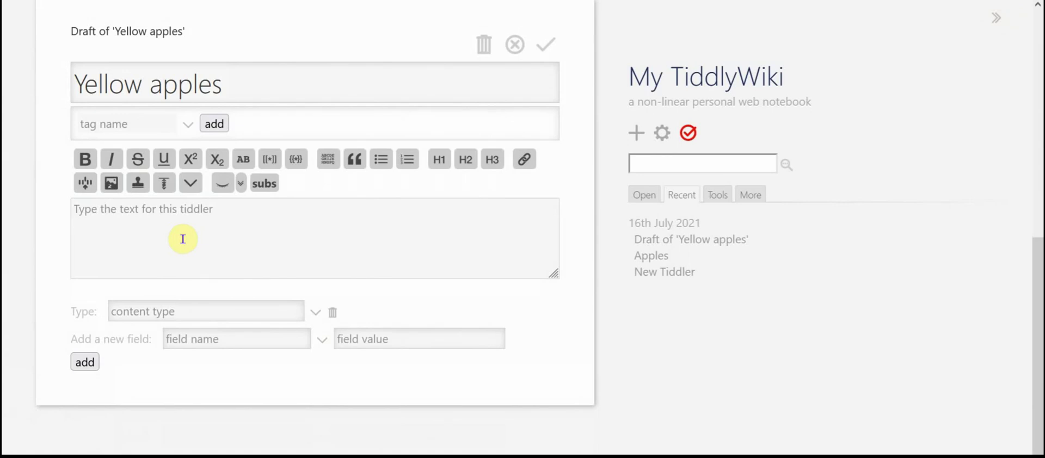
pyautogui.click(261, 183)
pyautogui.write('Grann')
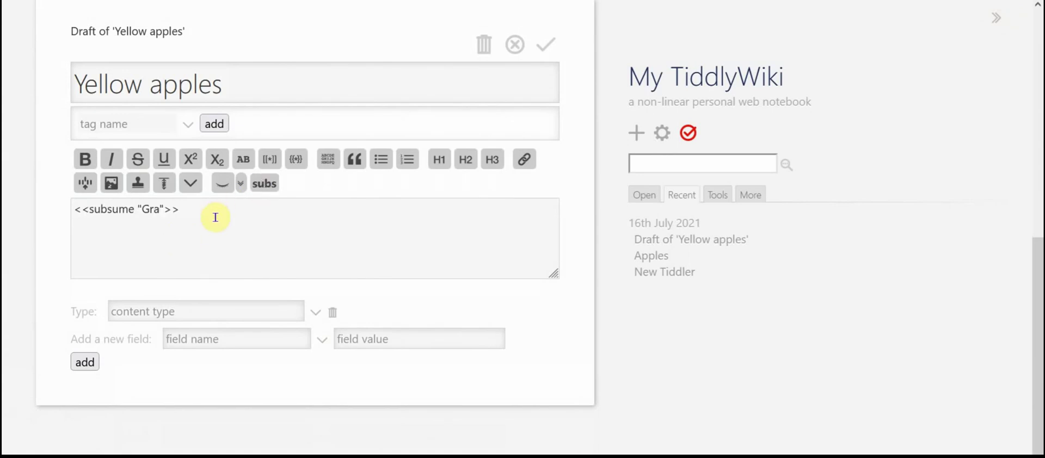
pyautogui.write('y apples')
pyautogui.click(546, 45)
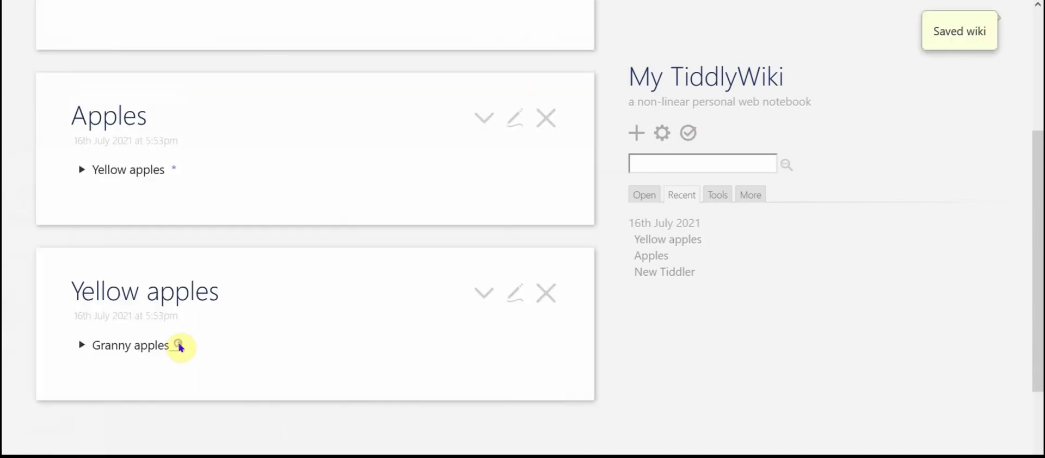
# Step: Start the Granny apples tiddler with the body text 'yummy'
pyautogui.click(179, 348)
pyautogui.click(515, 294)
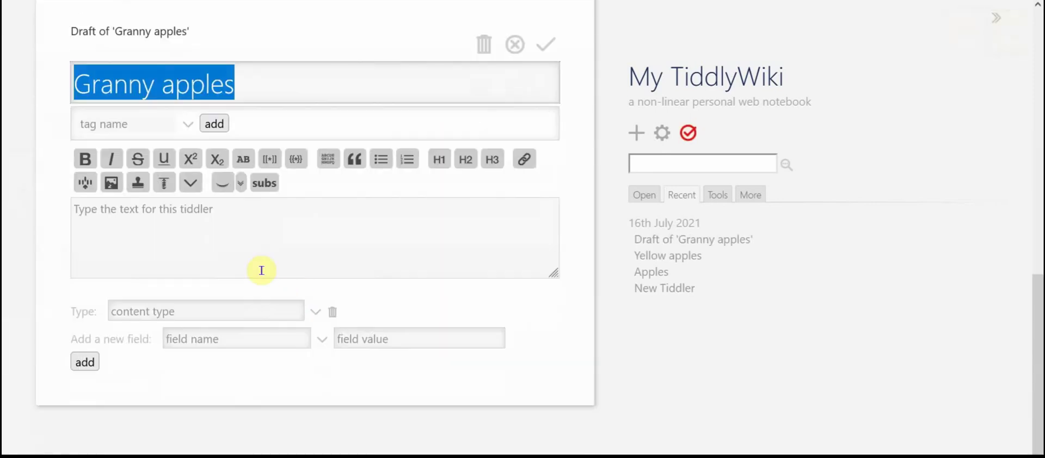
pyautogui.click(252, 259)
pyautogui.write('yummy!')
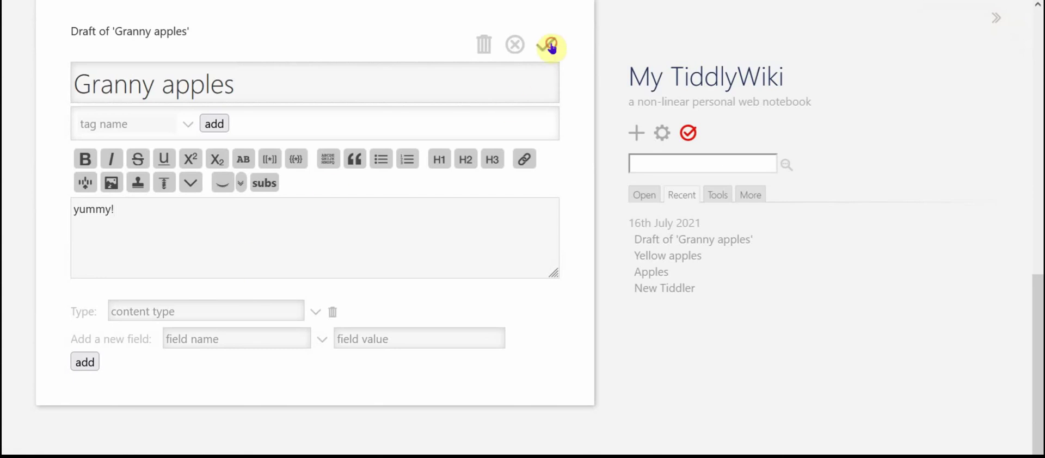
# Step: Save Granny apples, then expand the nested Apples, Yellow apples and Granny apples sliders
pyautogui.click(546, 44)
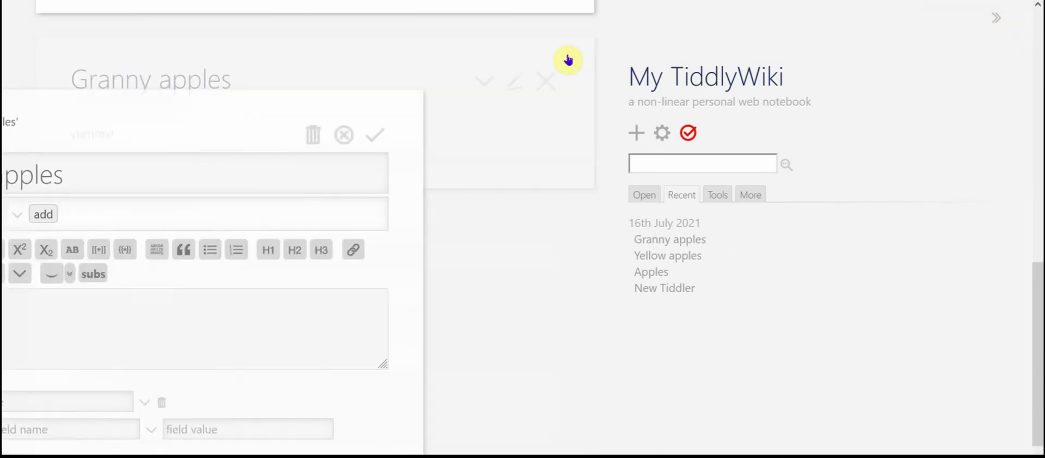
pyautogui.moveTo(1038, 303); pyautogui.dragTo(1038, 105)
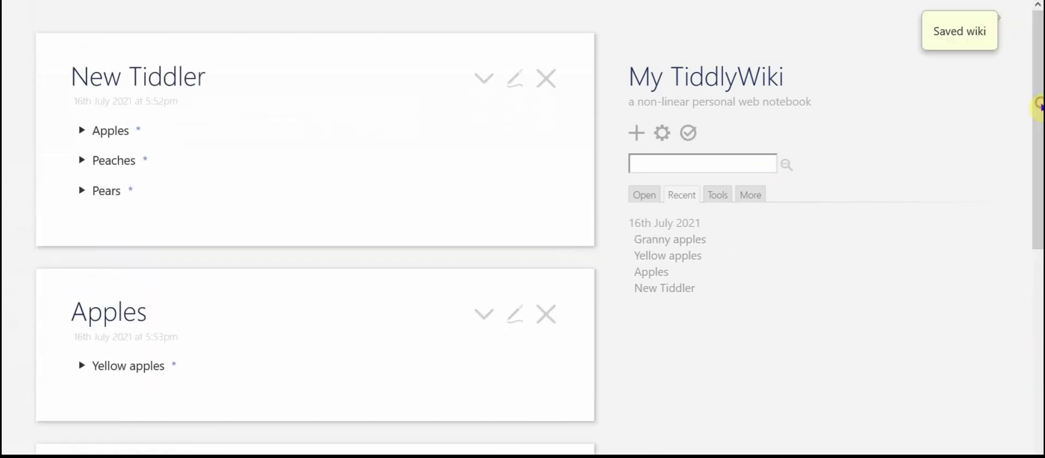
pyautogui.click(81, 133)
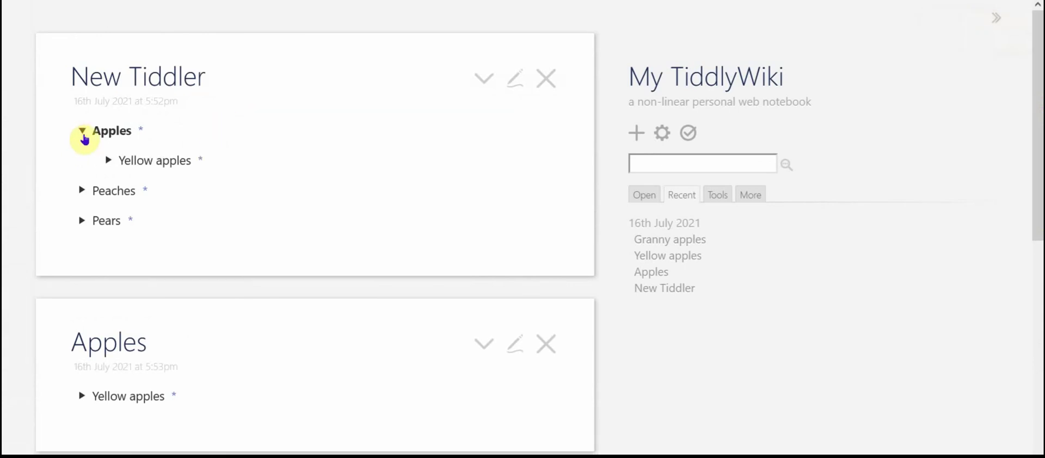
pyautogui.click(109, 163)
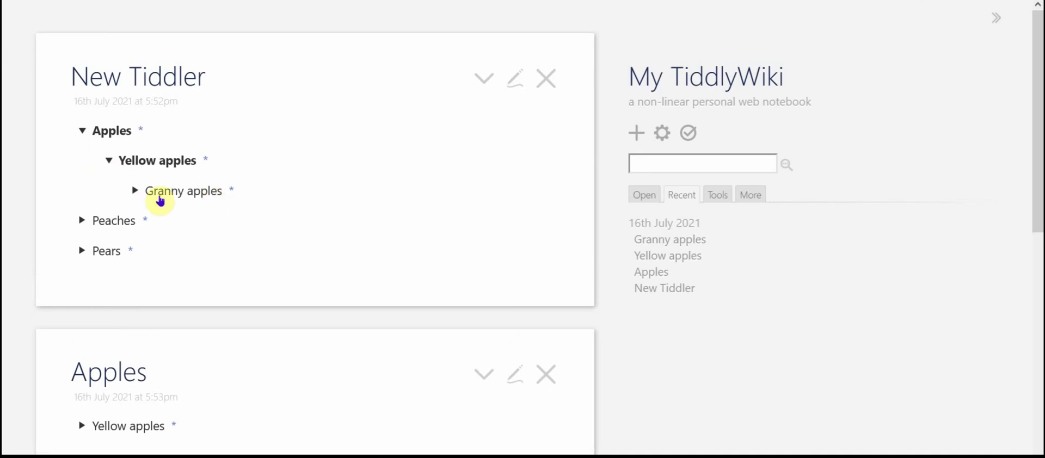
pyautogui.click(135, 191)
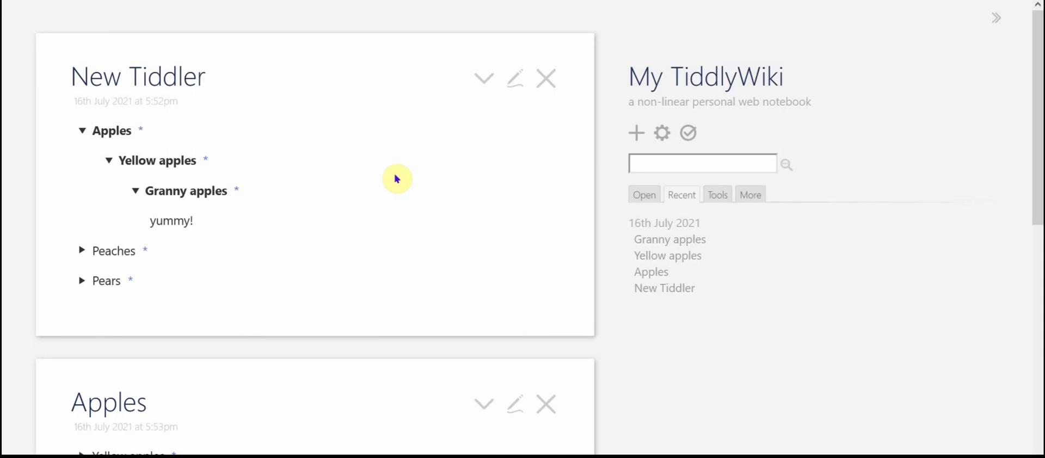
# Step: Create New Tiddler 1 with lines 'Content', 'Content', 'More content', and select the last line
pyautogui.click(638, 137)
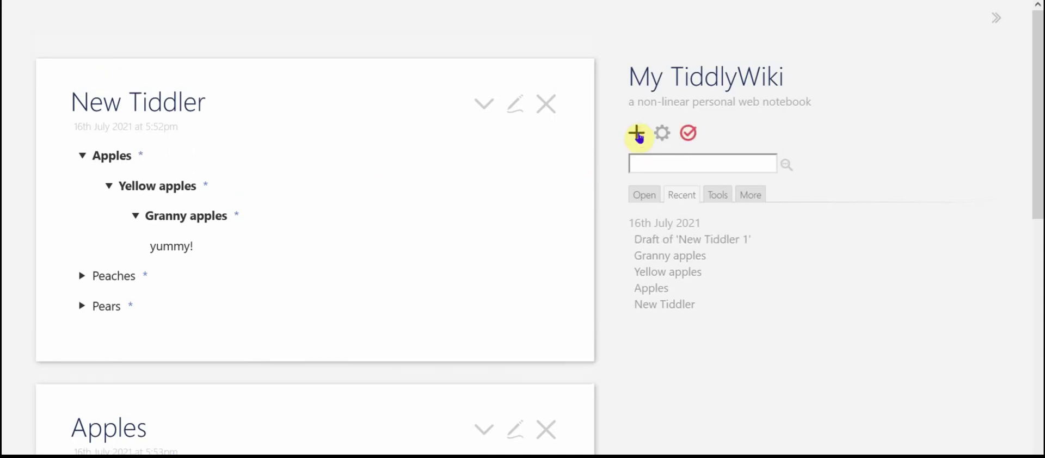
pyautogui.click(311, 282)
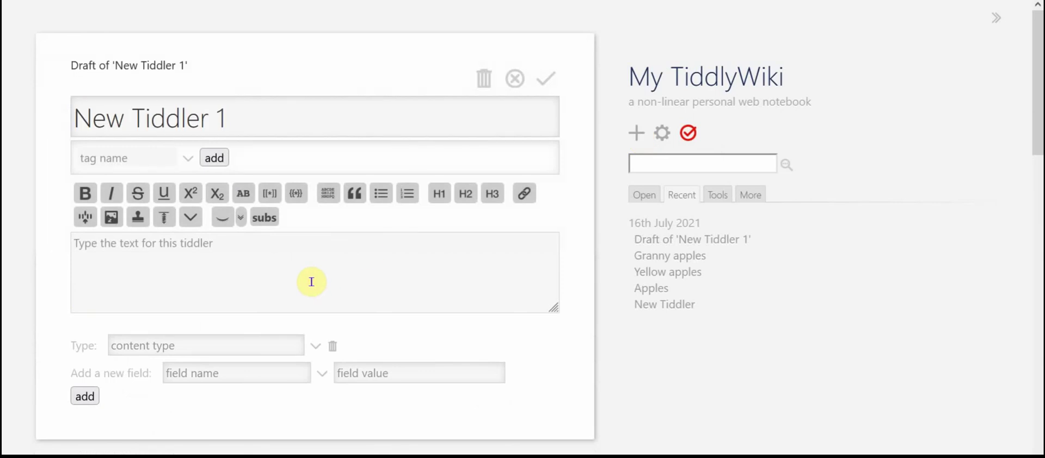
pyautogui.write('c')
pyautogui.press('BackSpace')
pyautogui.write('Coin')
pyautogui.press('BackSpace')
pyautogui.press('BackSpace')
pyautogui.write('ntent')
pyautogui.press('Return')
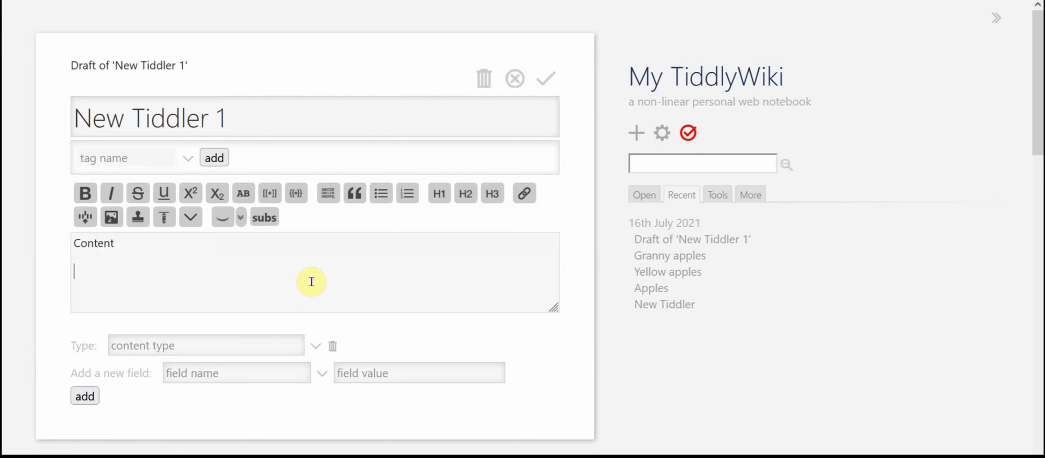
pyautogui.write('Content  More content')
pyautogui.click(180, 299)
pyautogui.moveTo(142, 302); pyautogui.dragTo(69, 305)
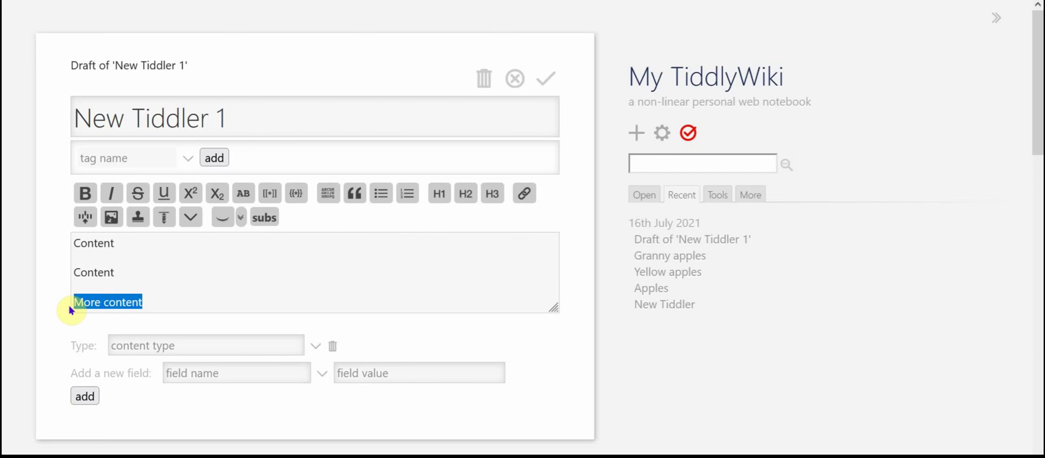
# Step: Excise 'More content' into 'That tiddler', replacing it with a subsume macro
pyautogui.click(85, 216)
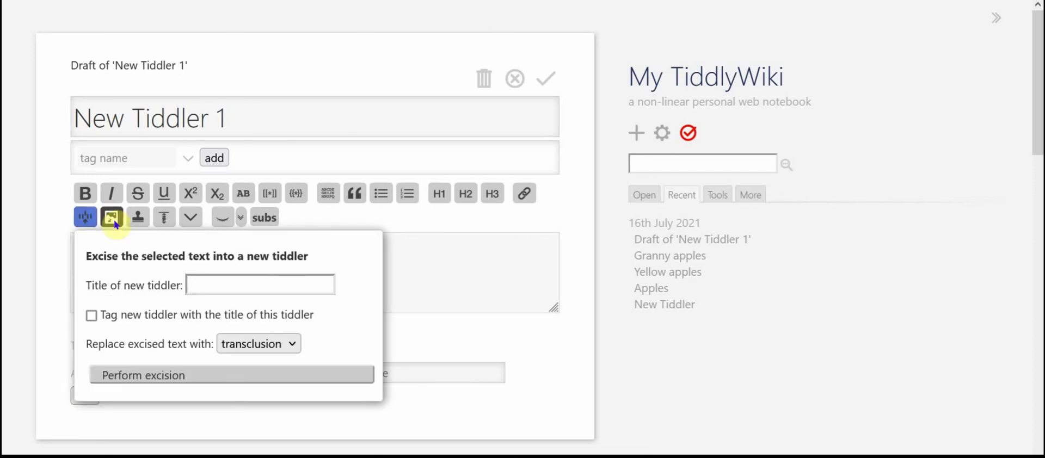
pyautogui.write('That tiddler')
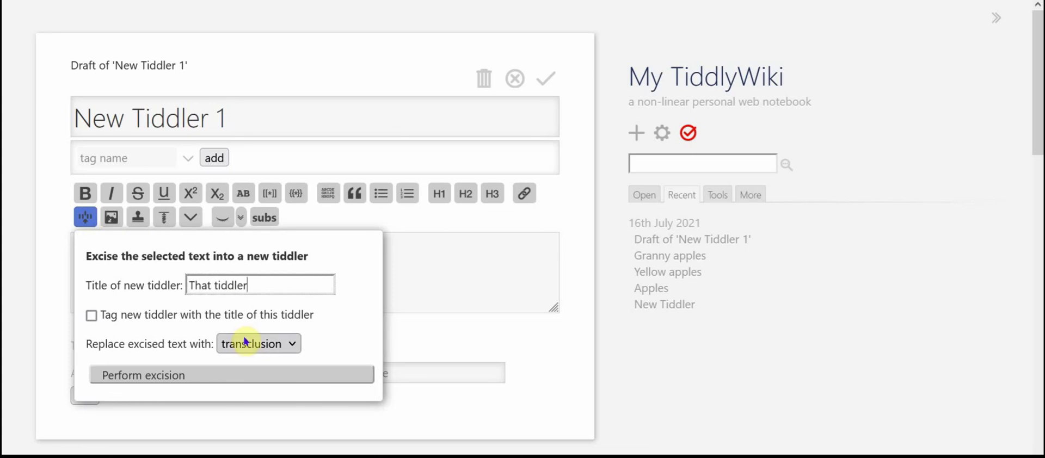
pyautogui.click(246, 345)
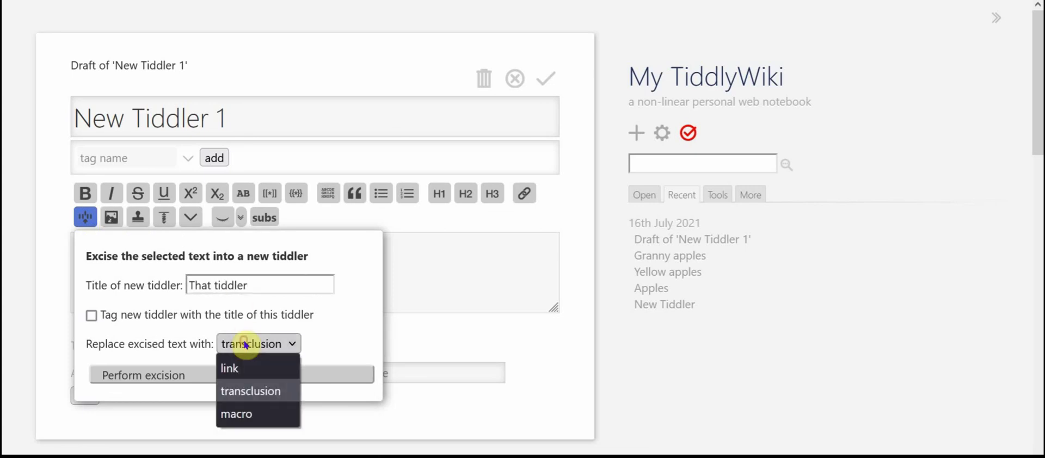
pyautogui.click(238, 414)
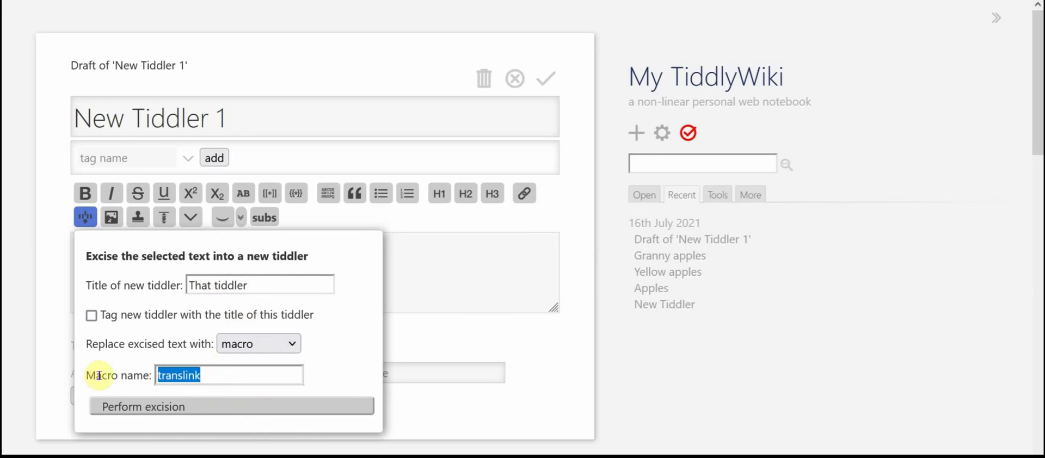
pyautogui.write('subsume')
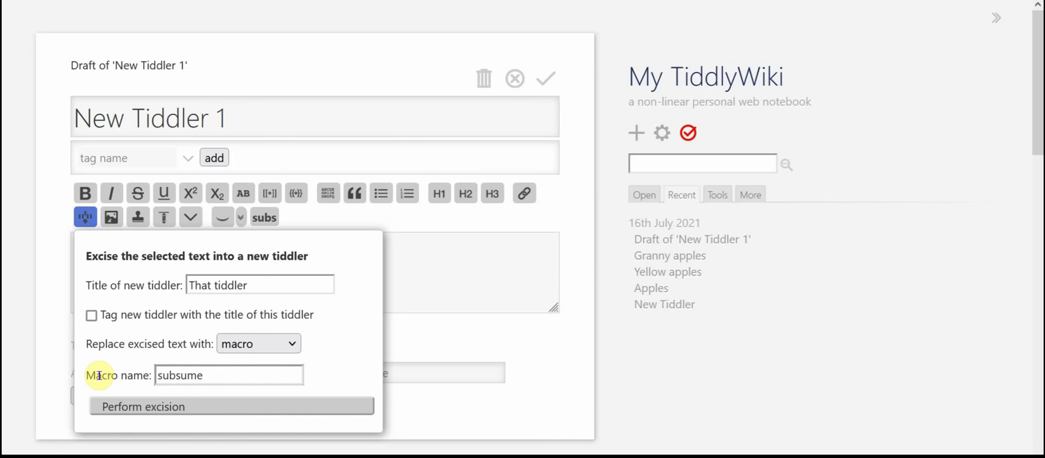
pyautogui.click(188, 408)
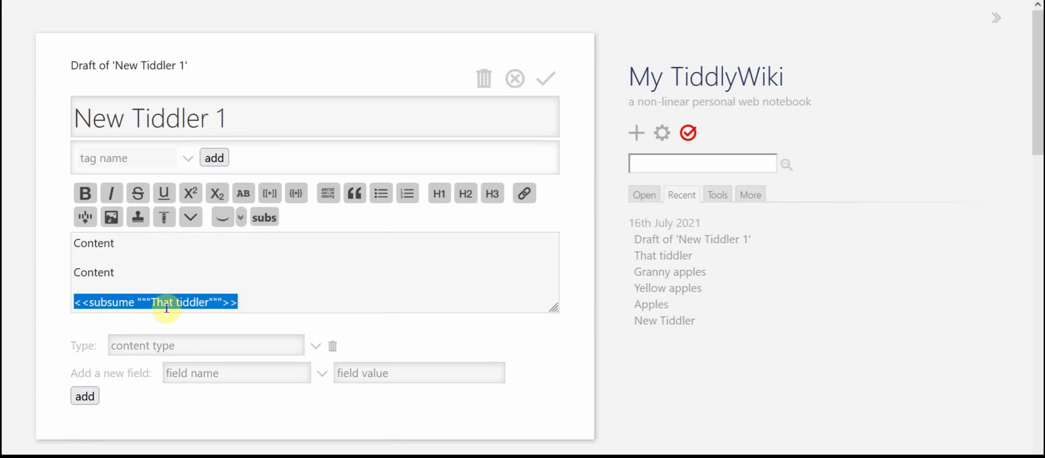
# Step: Save New Tiddler 1, toggle its That tiddler slider, and open That tiddler itself
pyautogui.click(392, 288)
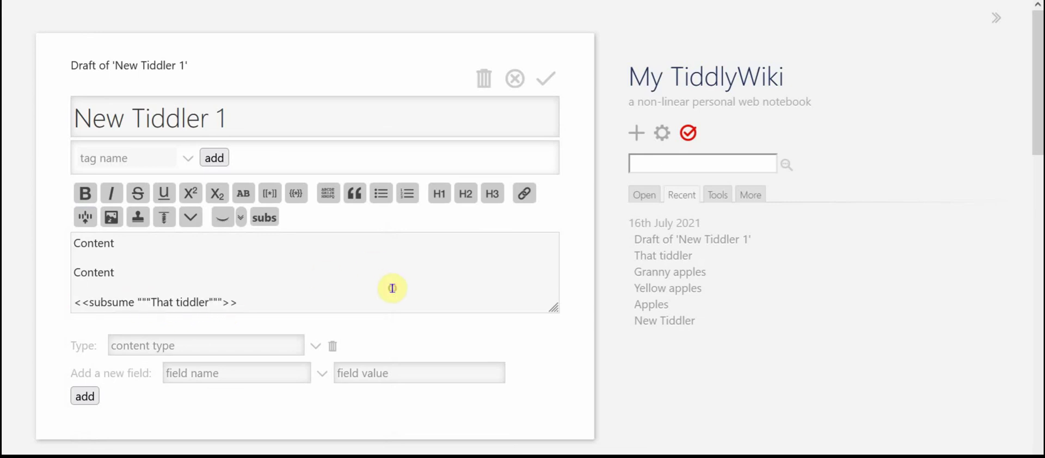
pyautogui.click(546, 79)
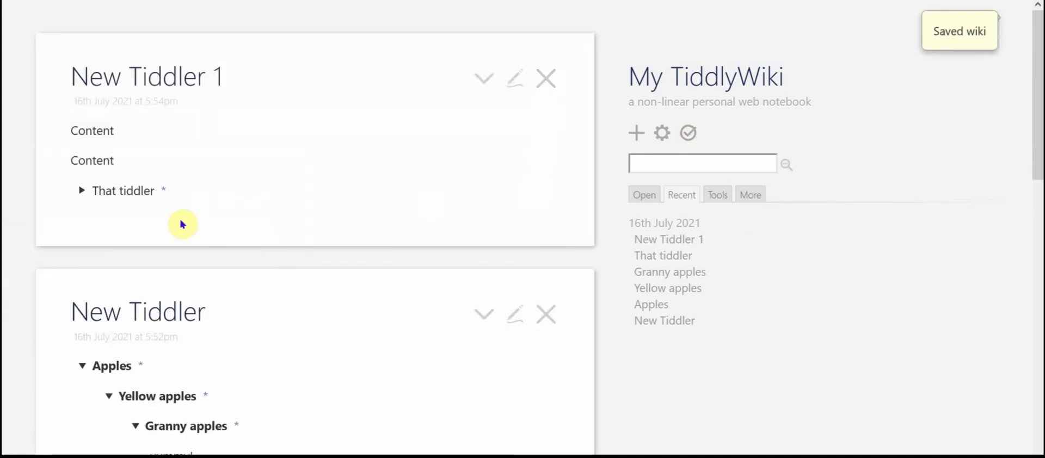
pyautogui.click(83, 191)
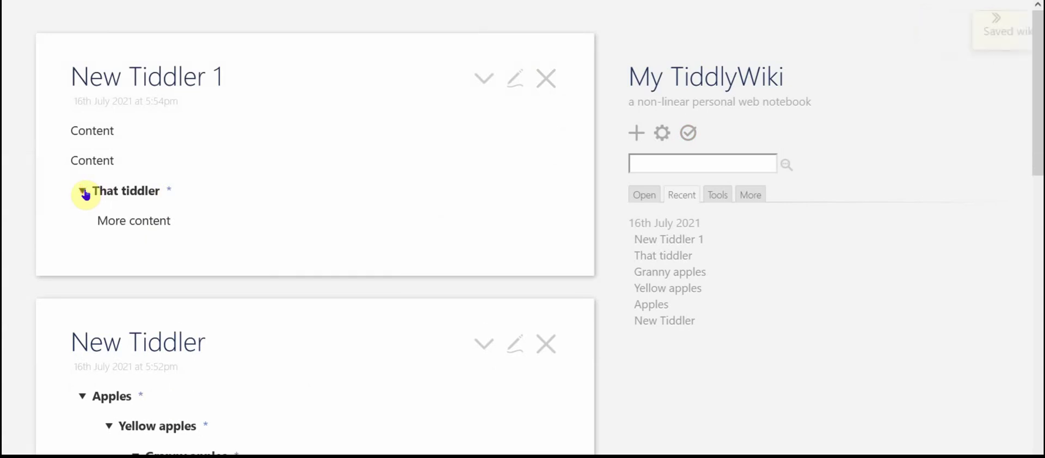
pyautogui.click(84, 192)
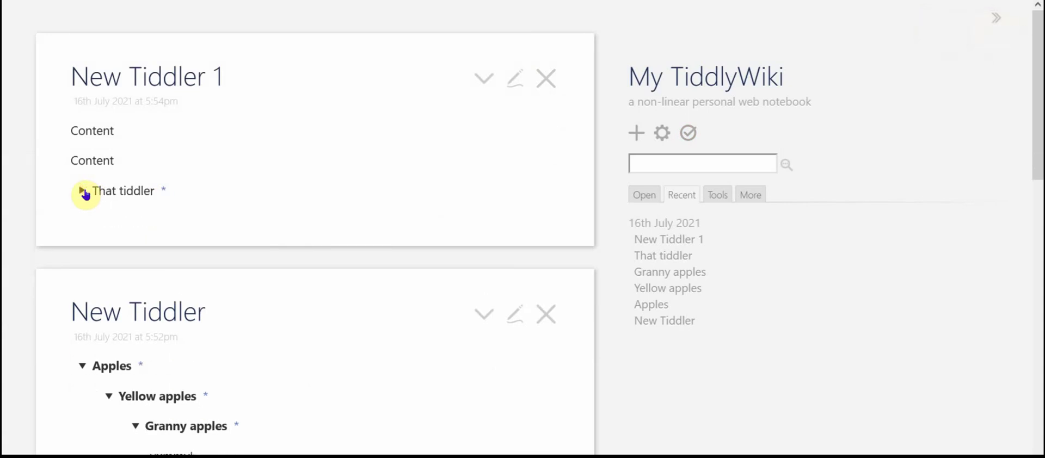
pyautogui.scroll(-1, 161, 192)
pyautogui.click(161, 190)
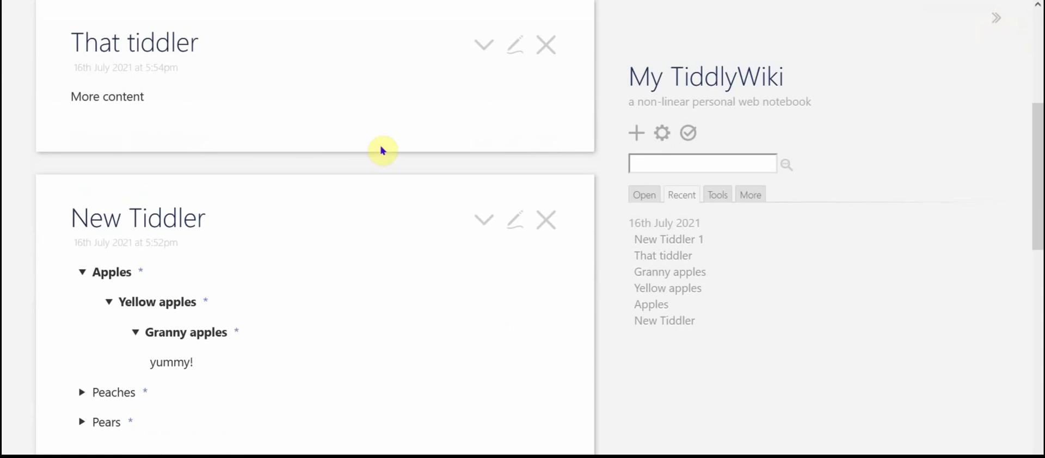
# Step: Rename That tiddler to 'The other tiddler' with relinking of references
pyautogui.click(514, 44)
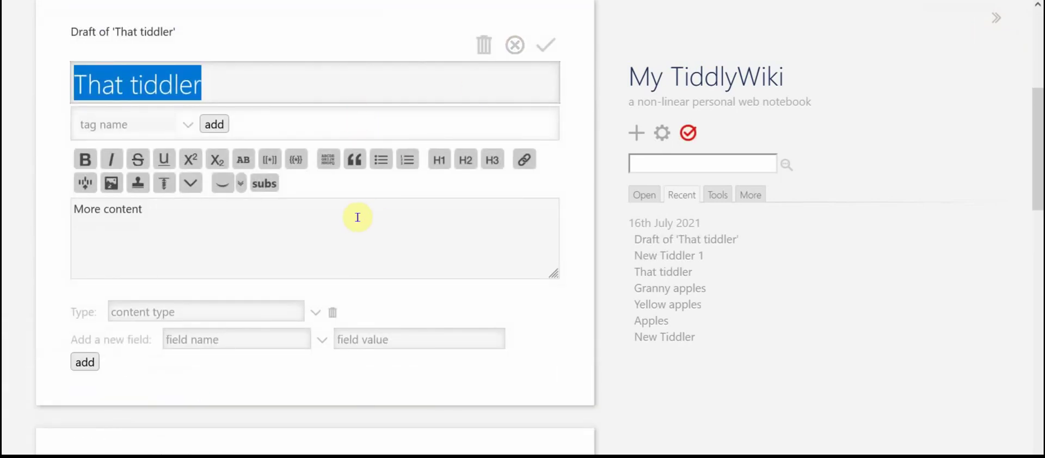
pyautogui.click(545, 45)
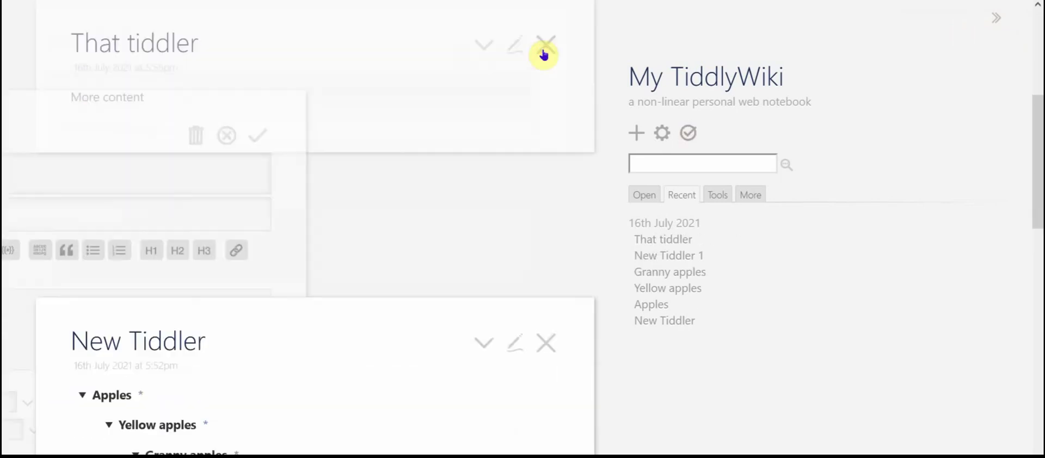
pyautogui.click(516, 47)
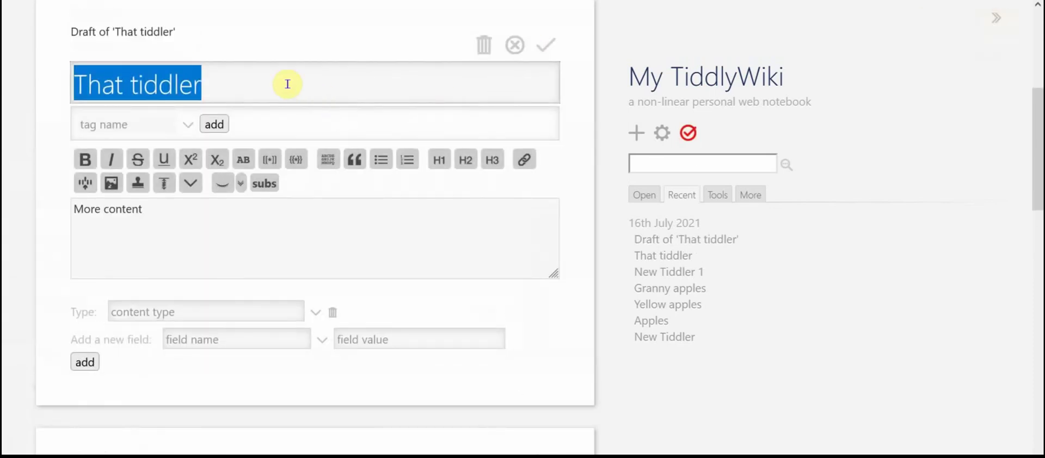
pyautogui.write('The oter')
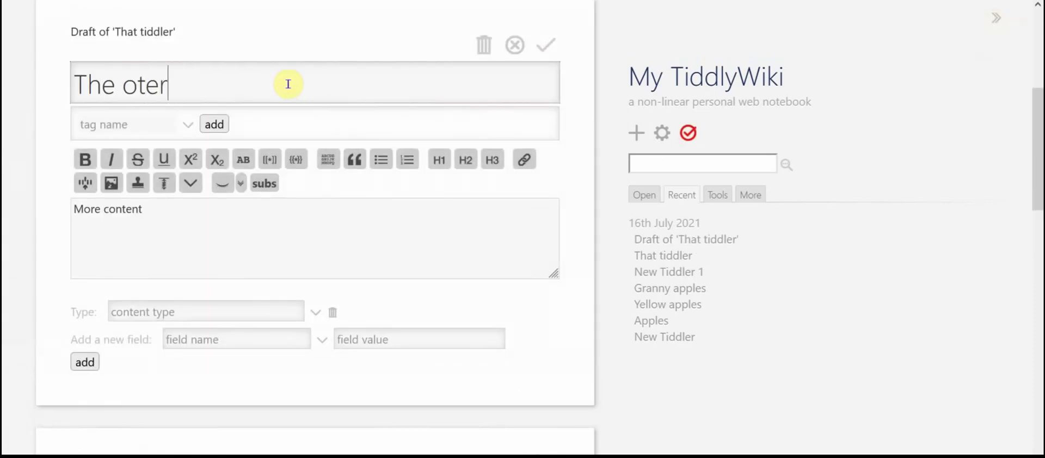
pyautogui.press('BackSpace')
pyautogui.press('BackSpace')
pyautogui.write('her tiddler')
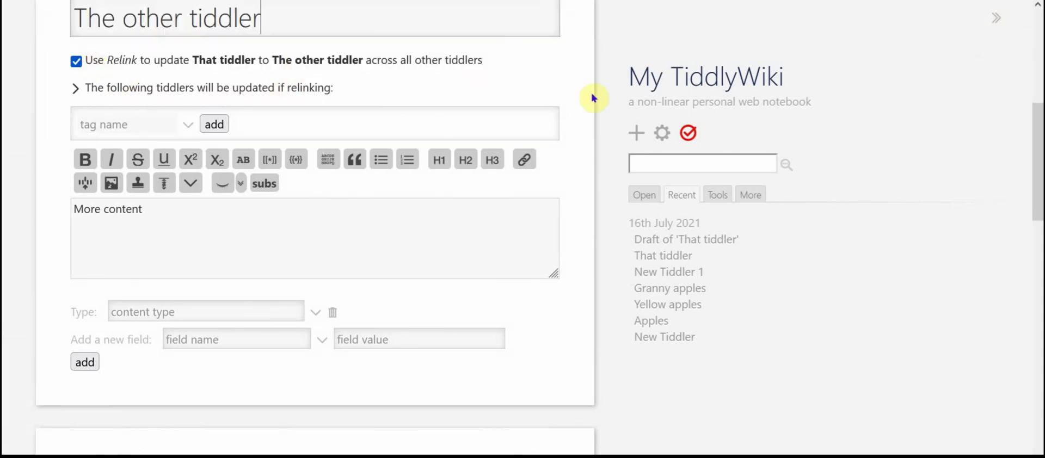
pyautogui.moveTo(1038, 155); pyautogui.dragTo(1020, 98)
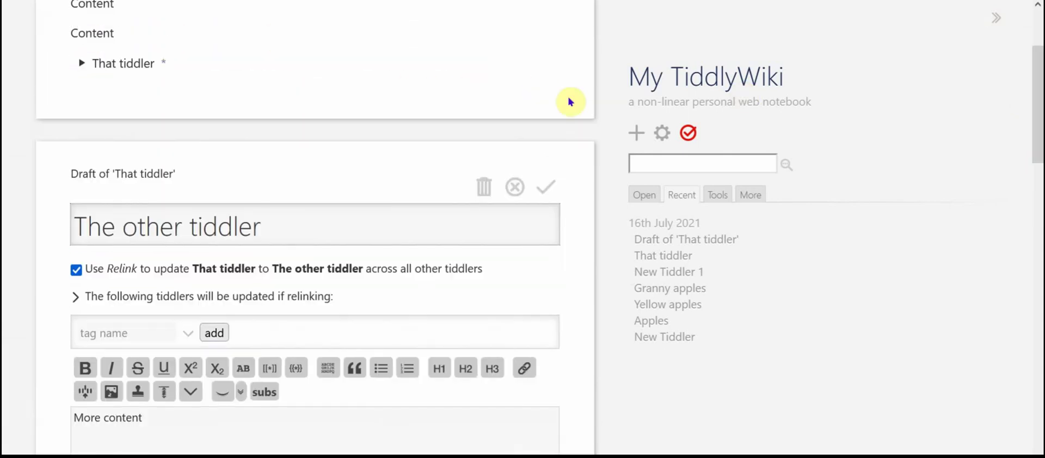
pyautogui.click(546, 188)
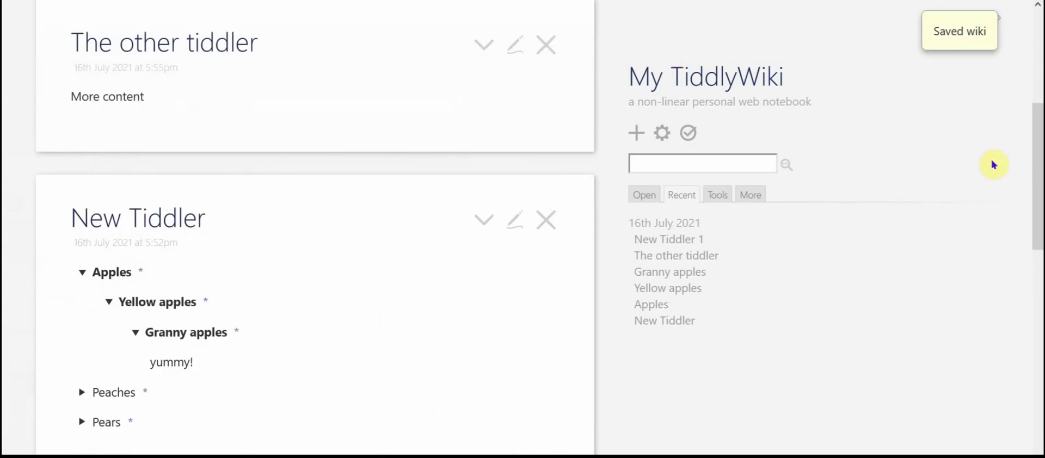
# Step: Toggle The other tiddler slider in New Tiddler 1 to confirm it still works
pyautogui.moveTo(1038, 177); pyautogui.dragTo(1007, 47)
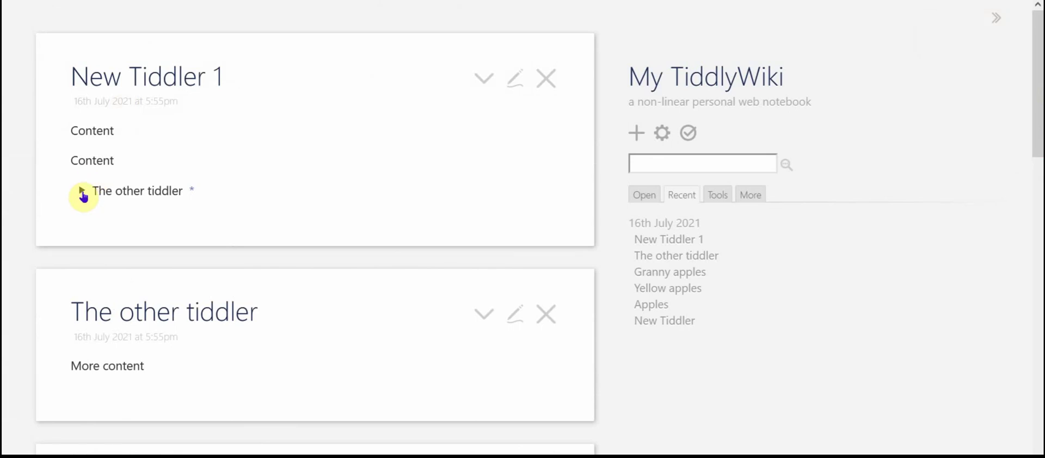
pyautogui.click(82, 191)
pyautogui.click(82, 192)
pyautogui.click(83, 193)
pyautogui.click(82, 193)
# Step: Join New Tiddler's Apples, Peaches and Pears subsume macros onto one line and save
pyautogui.moveTo(1038, 86); pyautogui.dragTo(1014, 275)
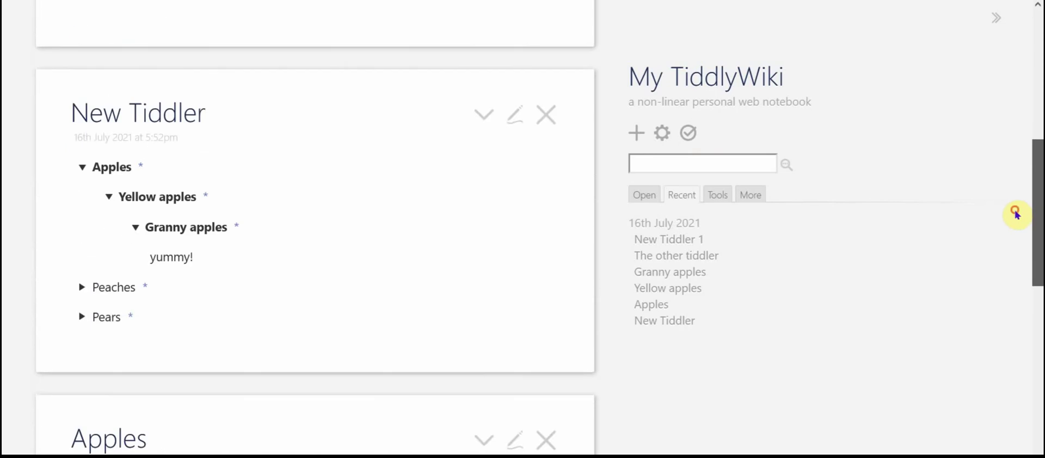
pyautogui.click(514, 113)
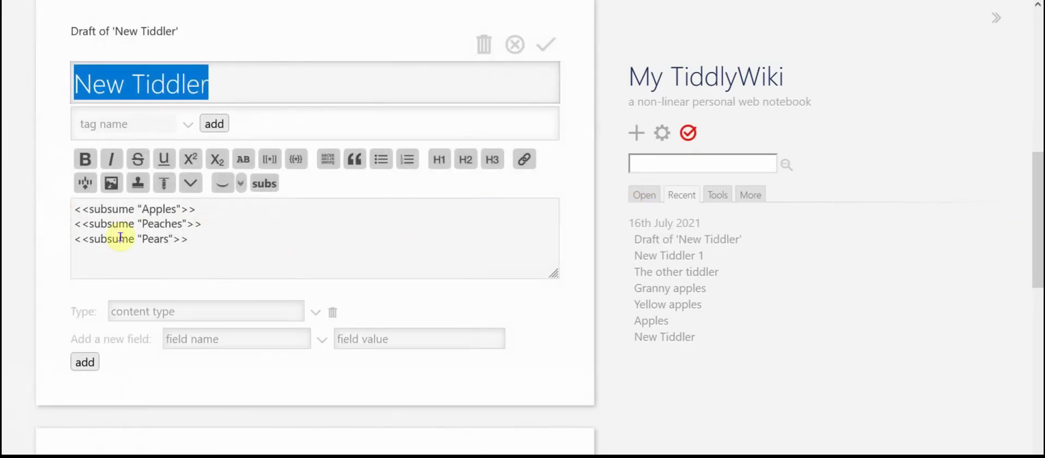
pyautogui.click(549, 42)
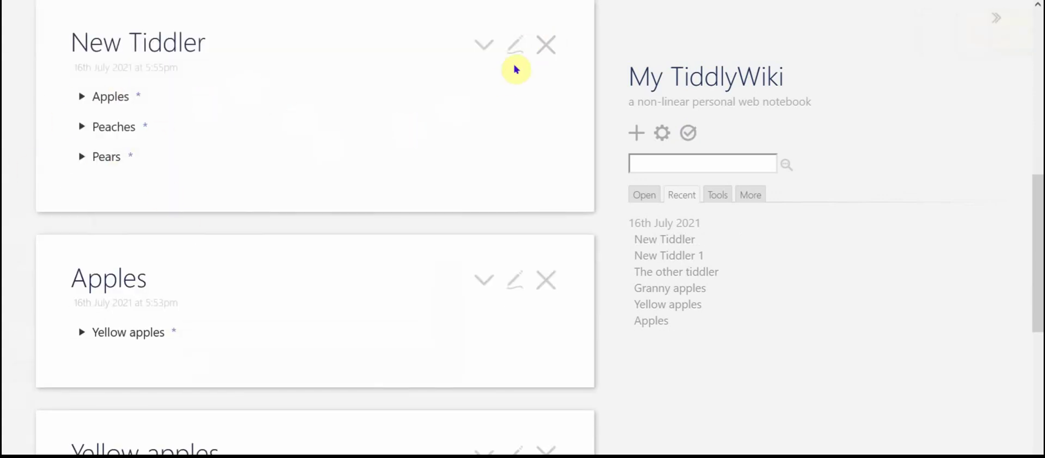
pyautogui.click(515, 46)
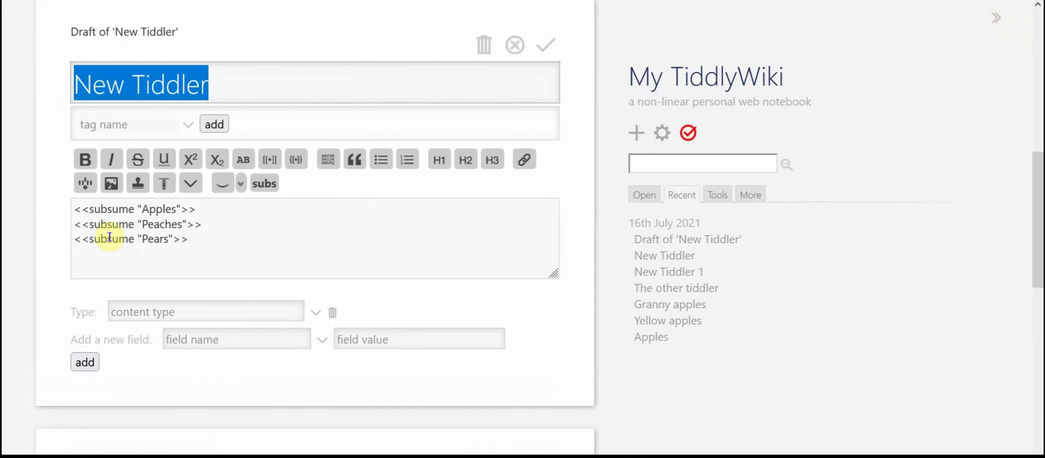
pyautogui.click(70, 224)
pyautogui.press('BackSpace')
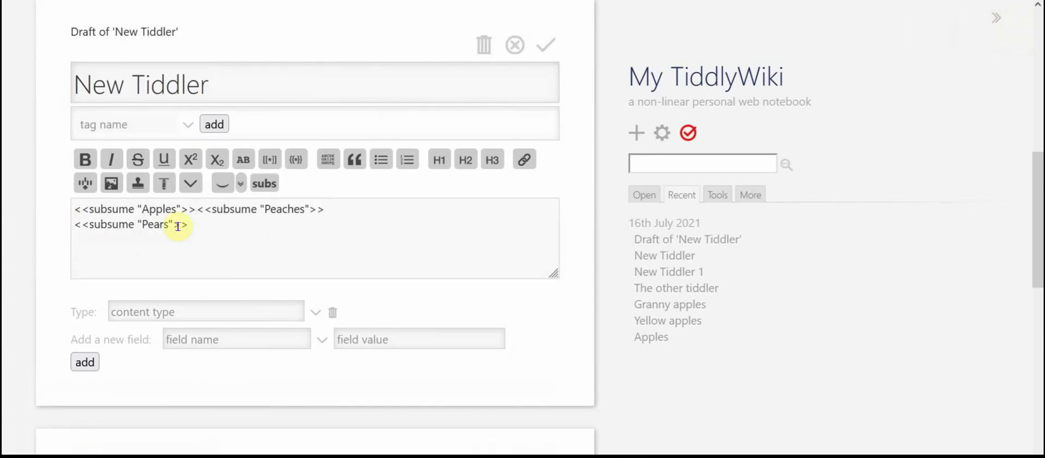
pyautogui.click(75, 225)
pyautogui.press('BackSpace')
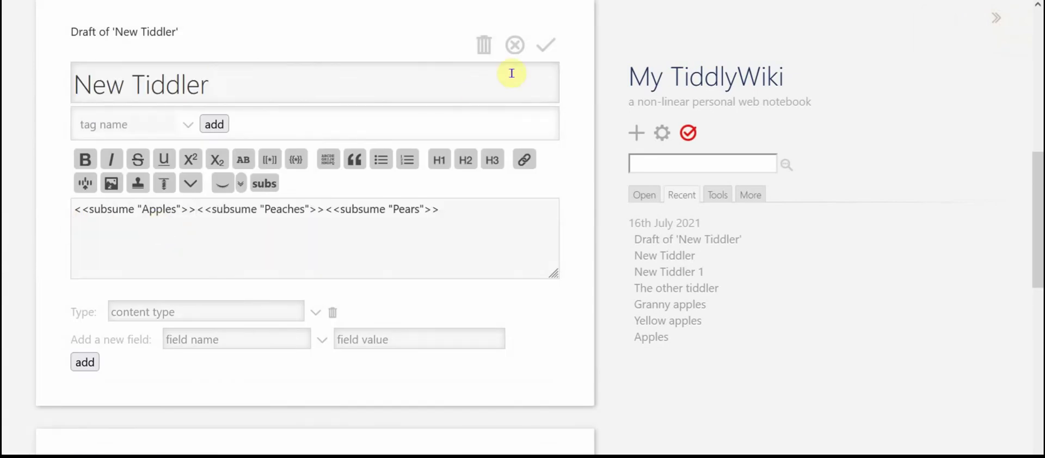
pyautogui.click(546, 48)
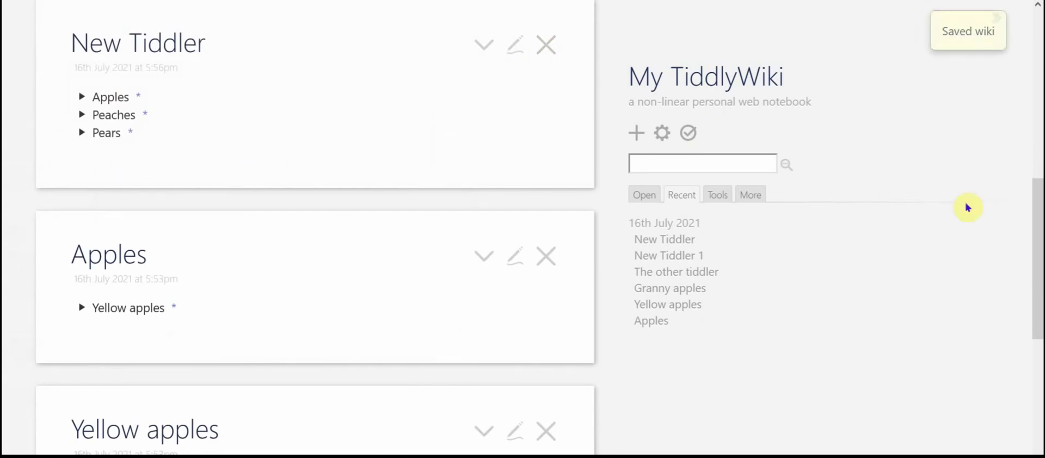
pyautogui.moveTo(1032, 259); pyautogui.dragTo(985, 177)
pyautogui.click(893, 168)
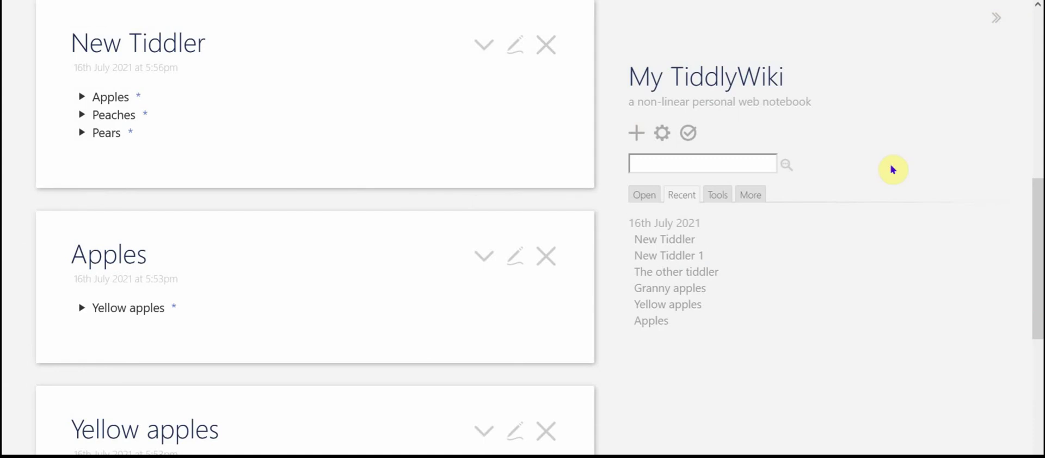
# Step: Add a new tiddler whose text is <<subsume "Granny apples">>, inserted via ///grann autocomplete
pyautogui.click(635, 135)
pyautogui.click(273, 260)
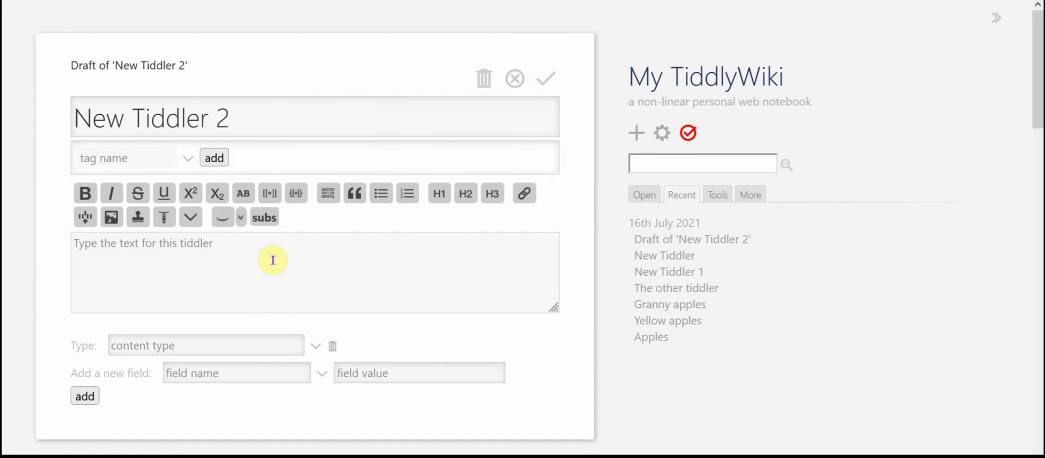
pyautogui.write('///')
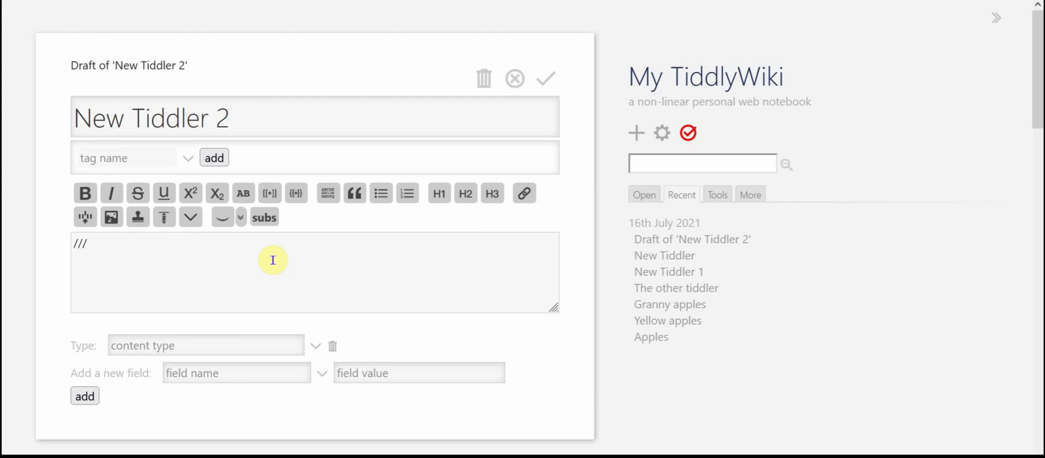
pyautogui.write('grann')
pyautogui.press('Return')
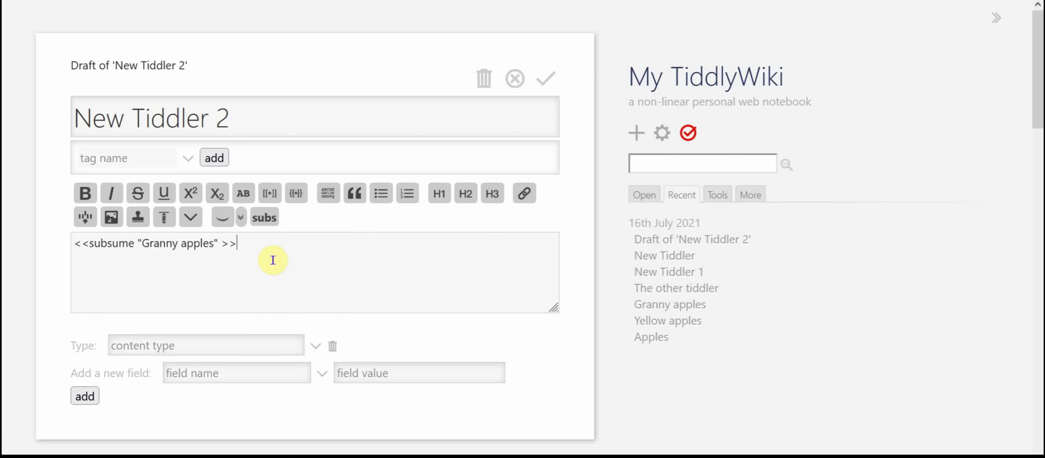
# Step: Save New Tiddler 2 and toggle the Granny apples slider to check it reveals 'yummy!'
pyautogui.click(547, 78)
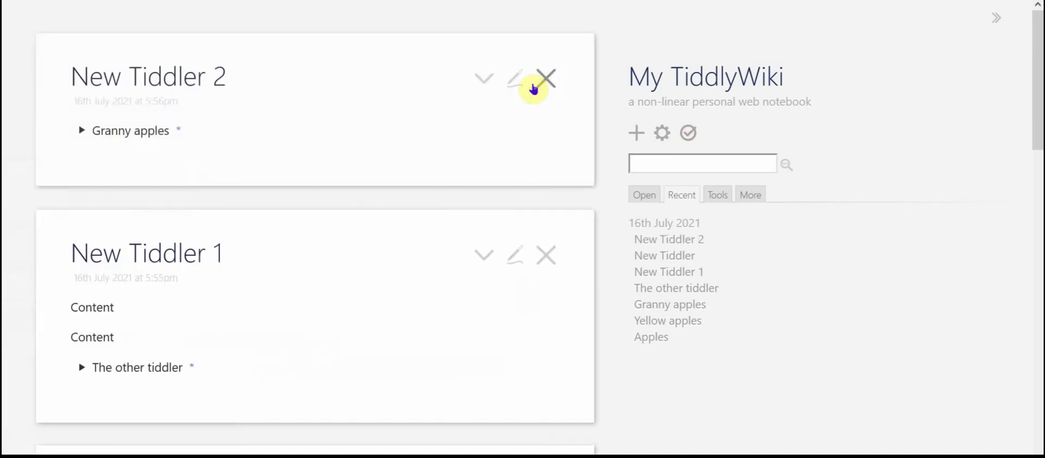
pyautogui.click(81, 131)
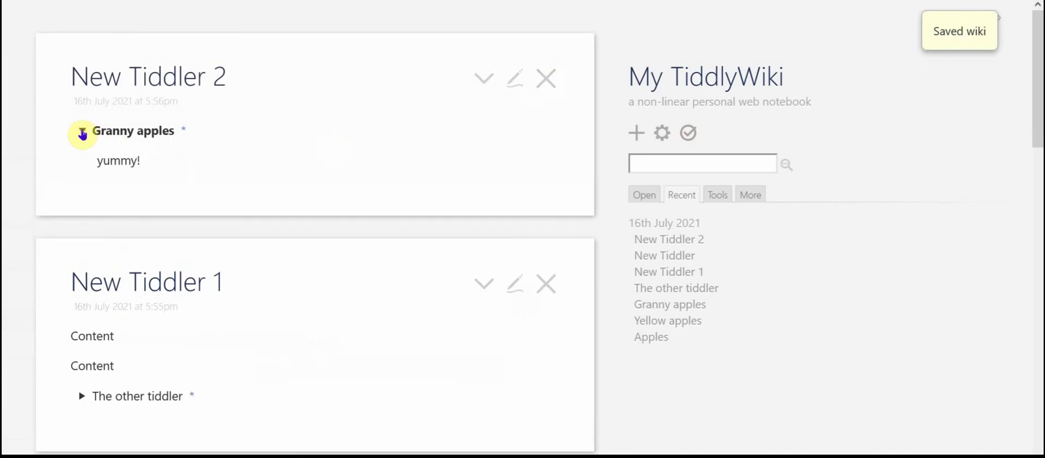
pyautogui.click(82, 131)
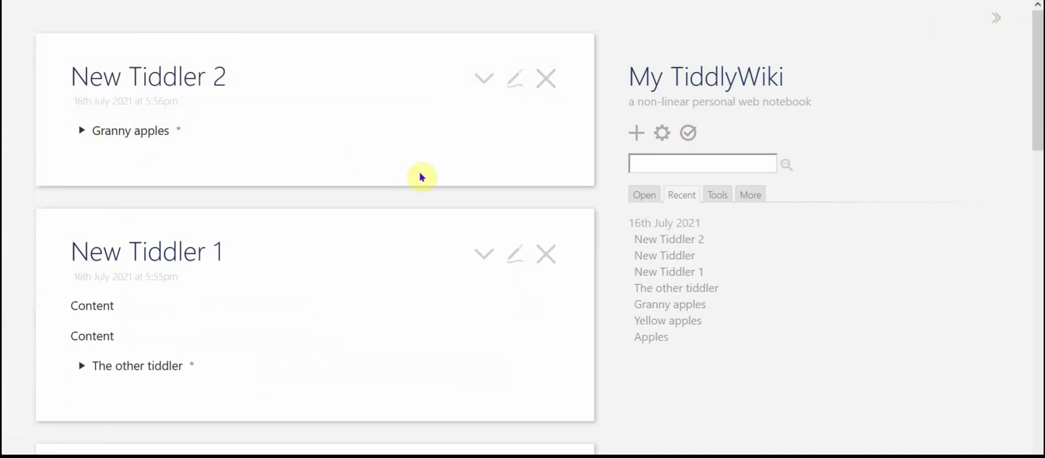